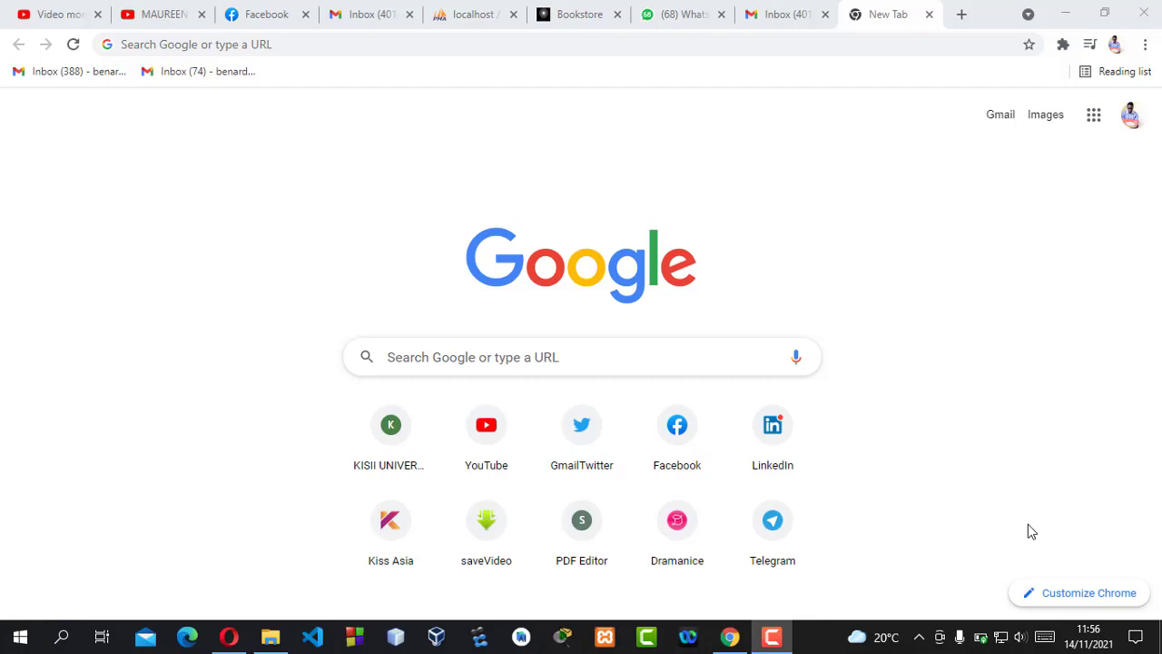
- Show the networks seen by the Wi-Fi 2 adapter, then go to Network & Internet settings
mouse_move(1002, 641)
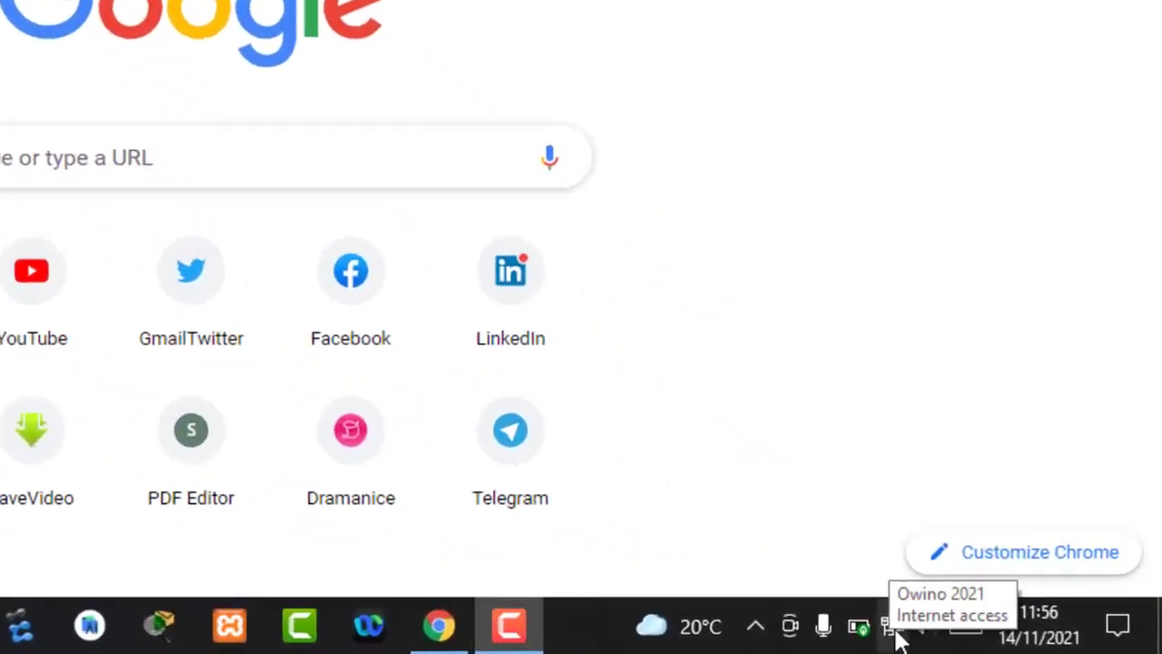
left_click(894, 628)
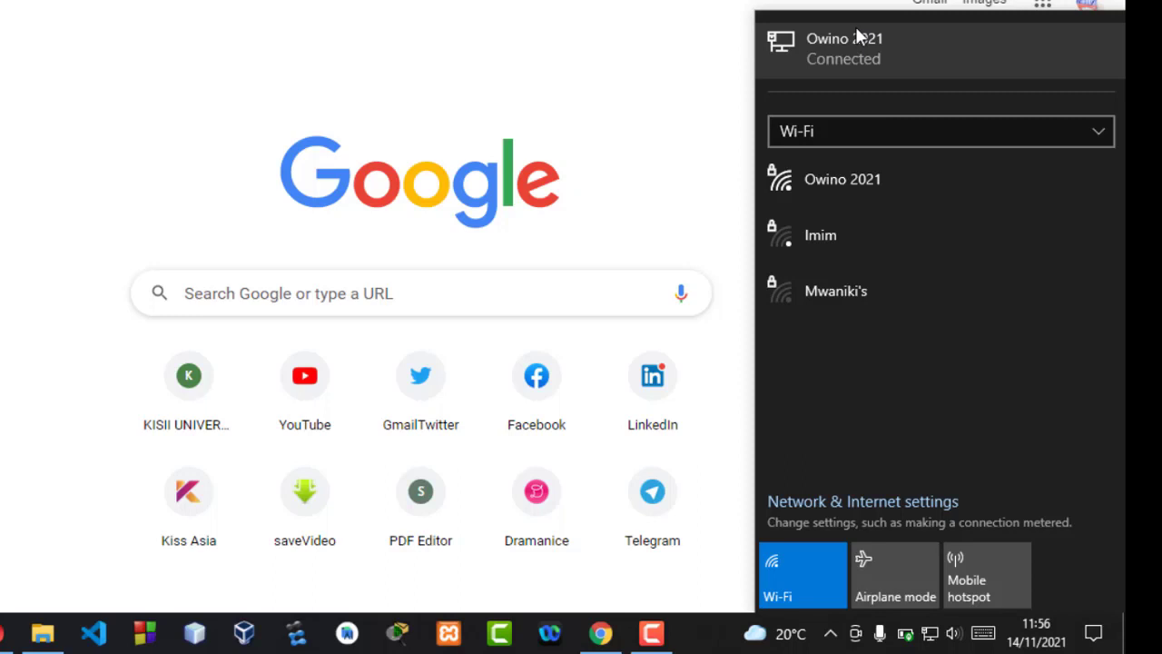
left_click(921, 133)
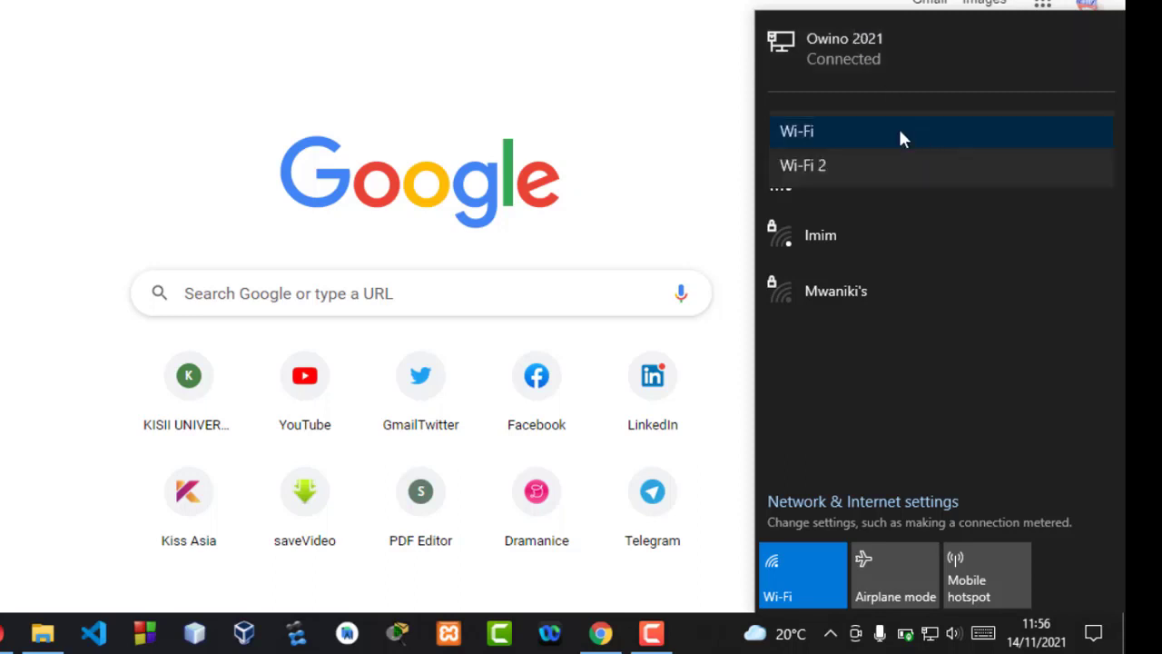
left_click(864, 166)
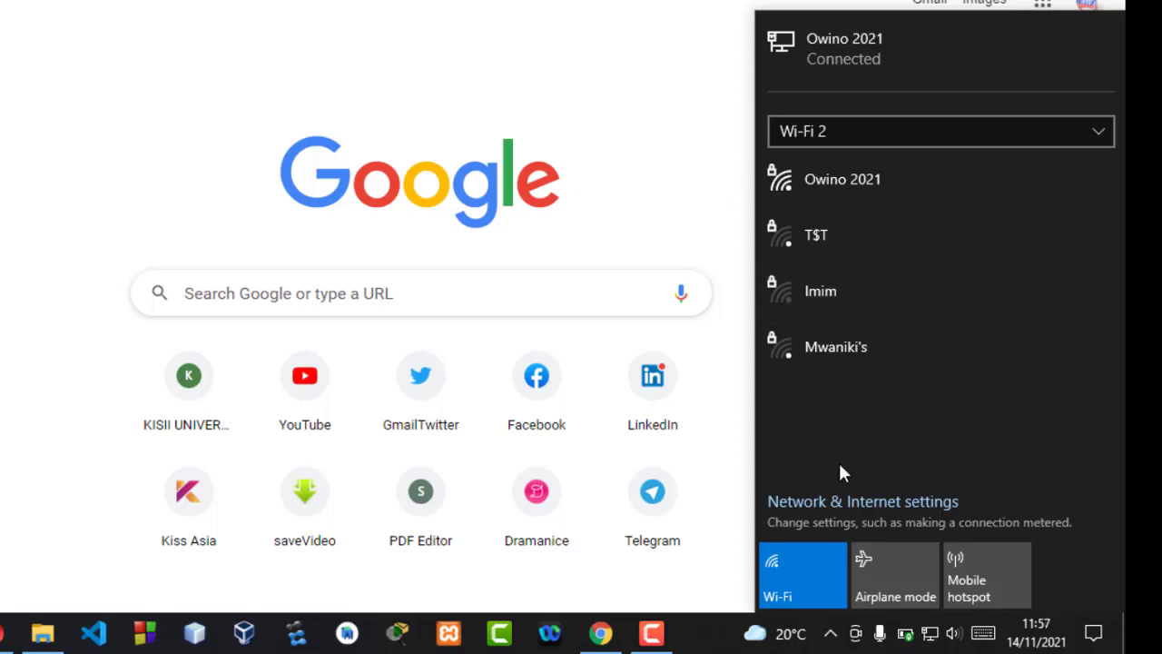
left_click(881, 514)
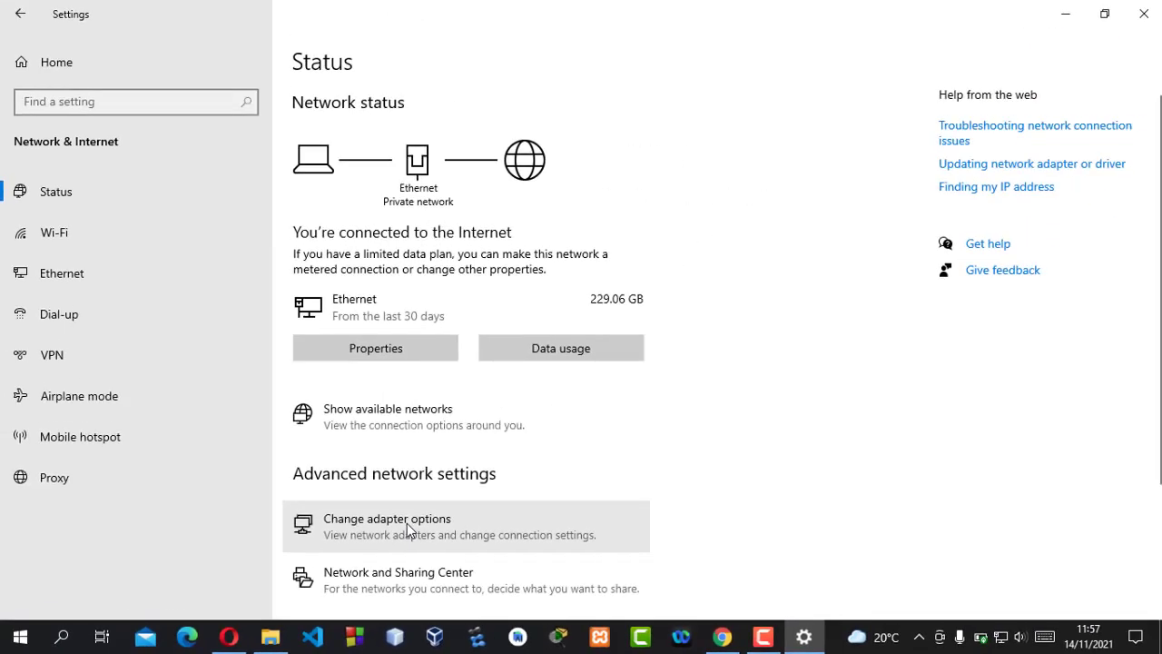
- Open the Ethernet connection's full details from Change adapter options
left_click(409, 529)
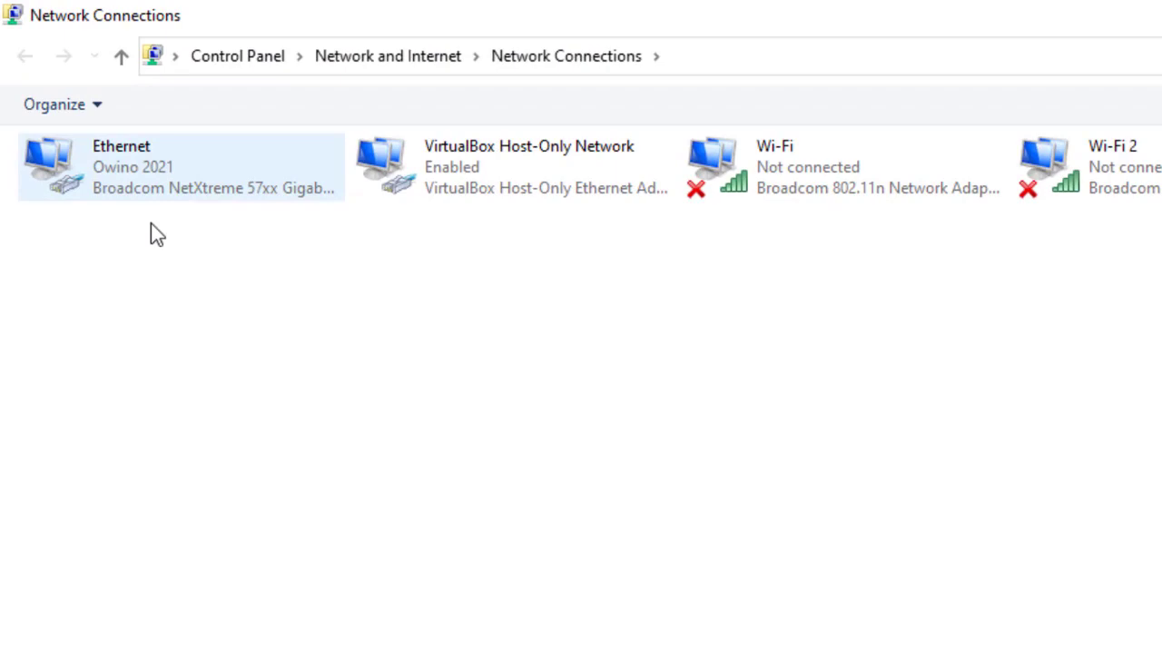
left_click(107, 127)
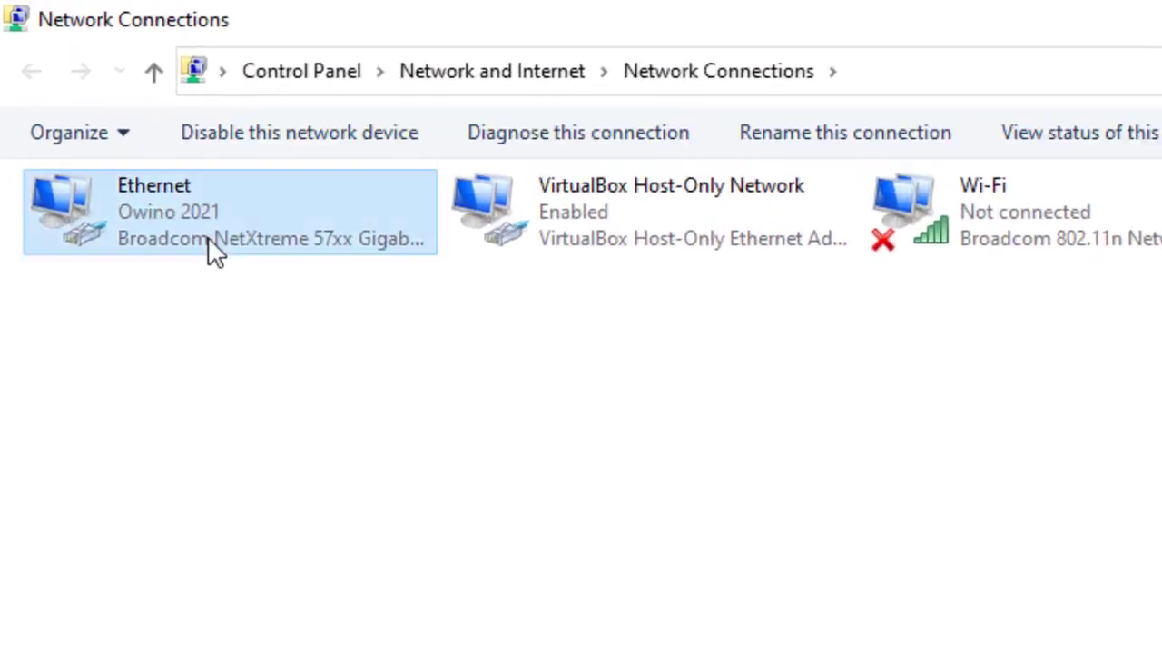
double_click(209, 244)
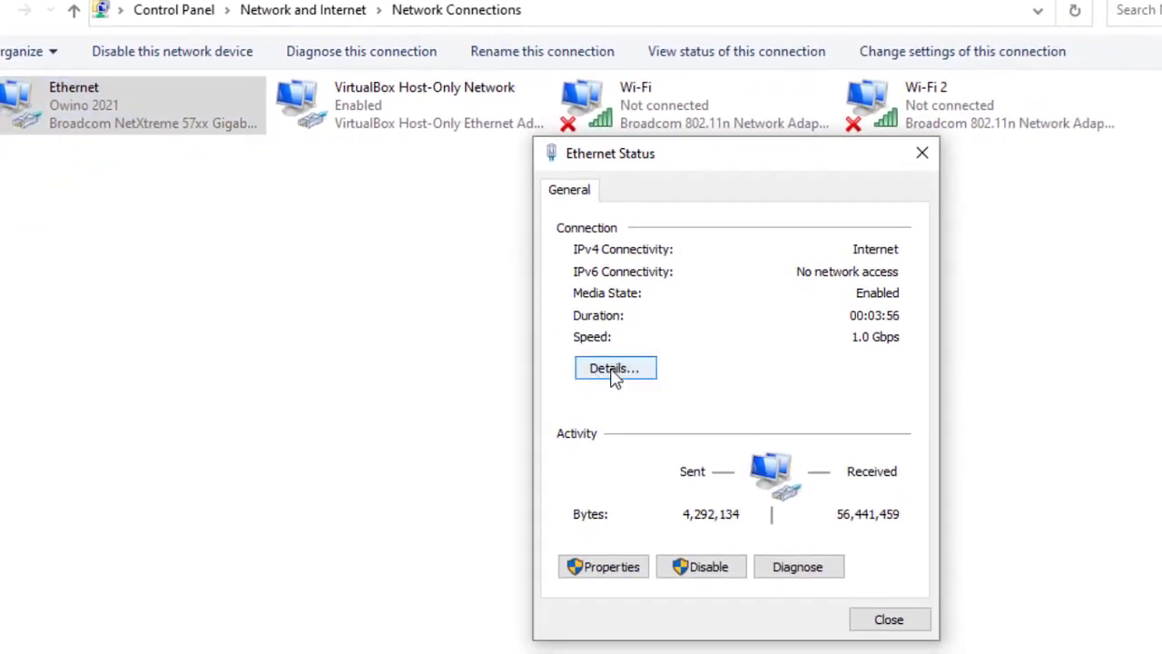
left_click(614, 368)
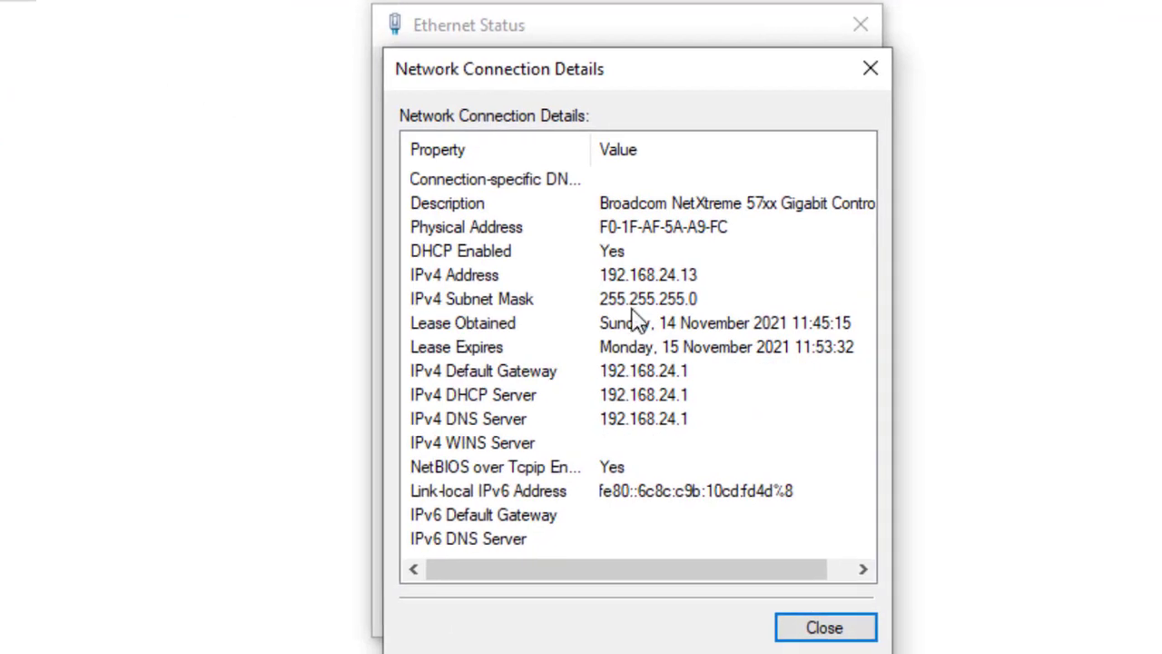
- Review IPv4 address, subnet mask, lease times and gateway 192.168.24.1, then close all windows
left_click(732, 283)
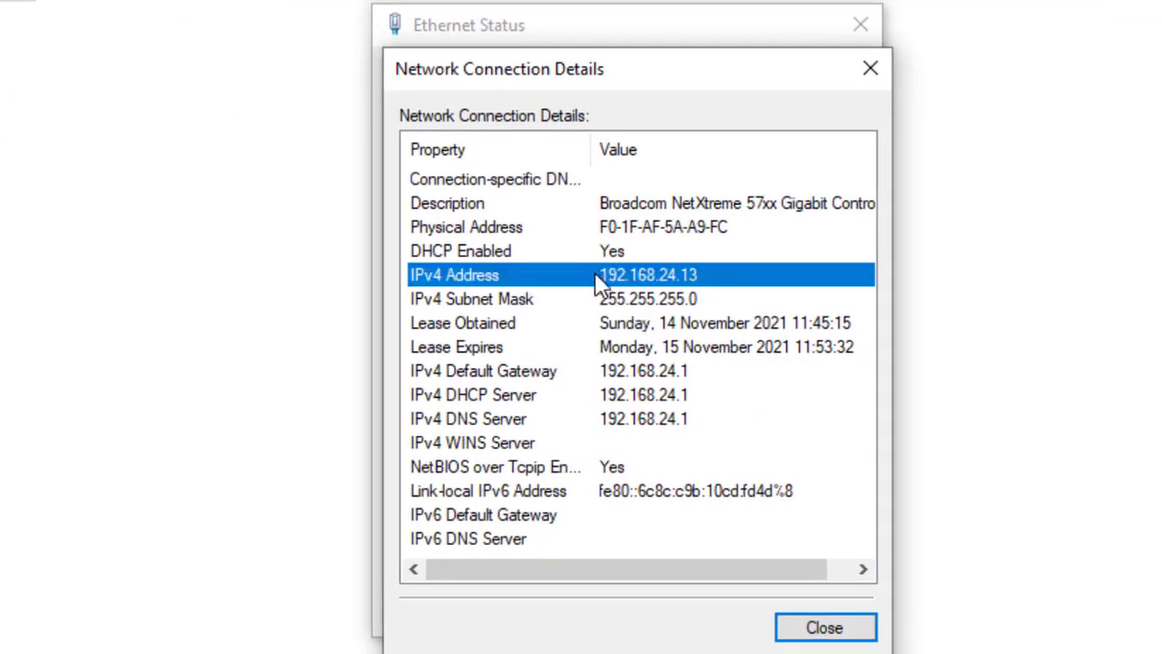
left_click(683, 298)
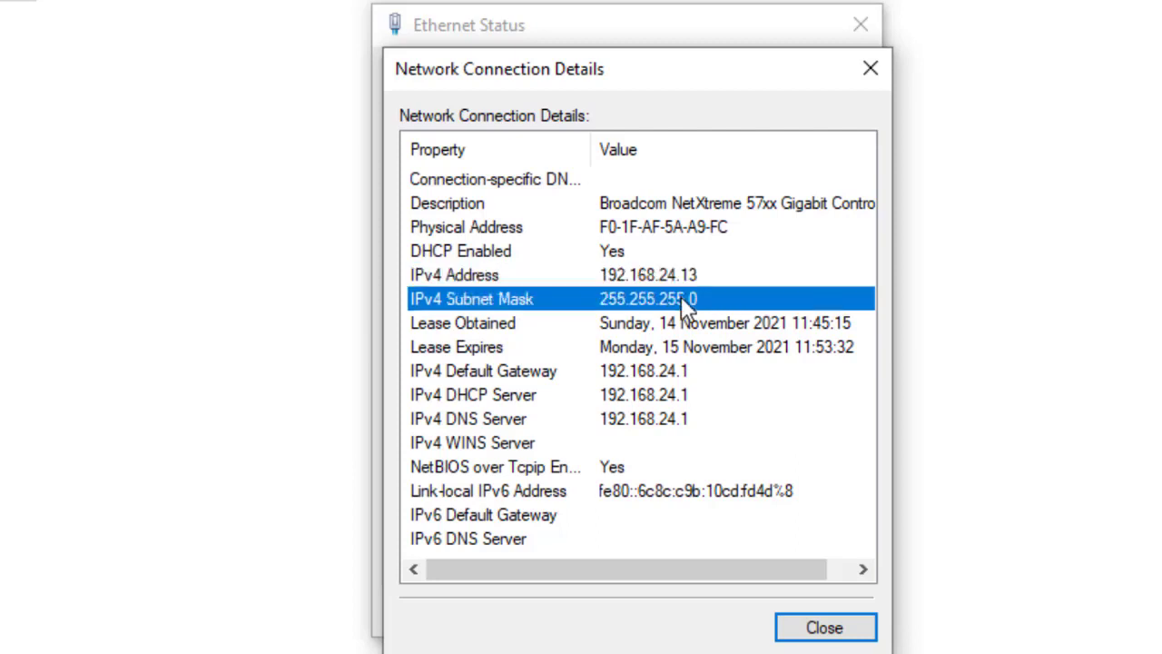
left_click(606, 328)
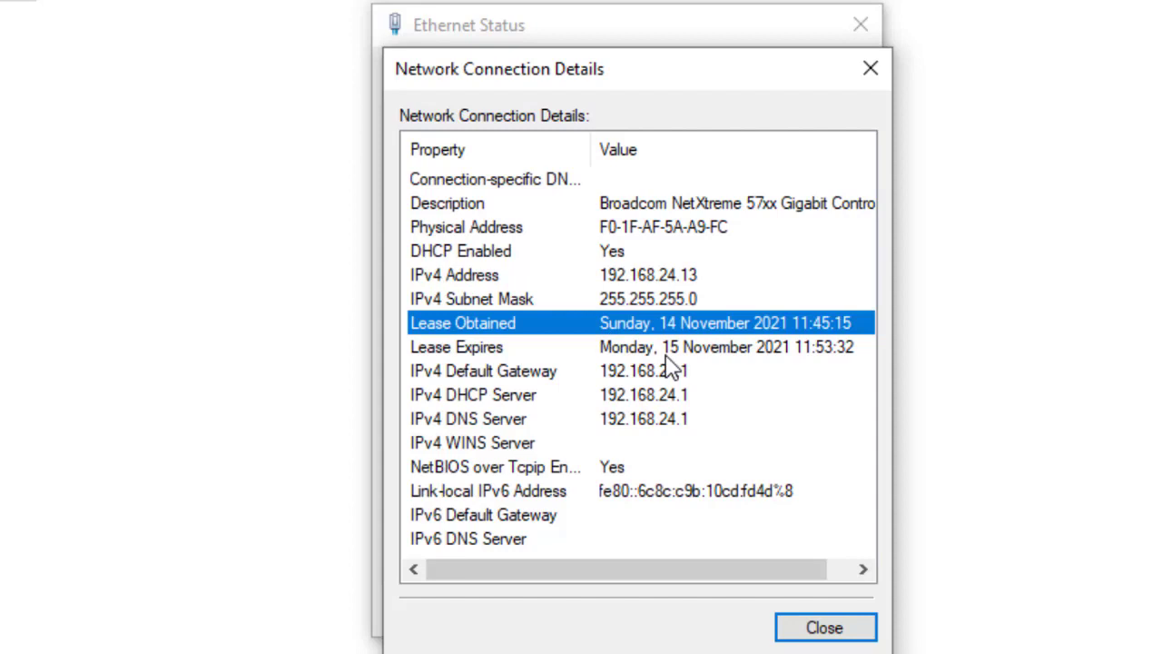
left_click(477, 352)
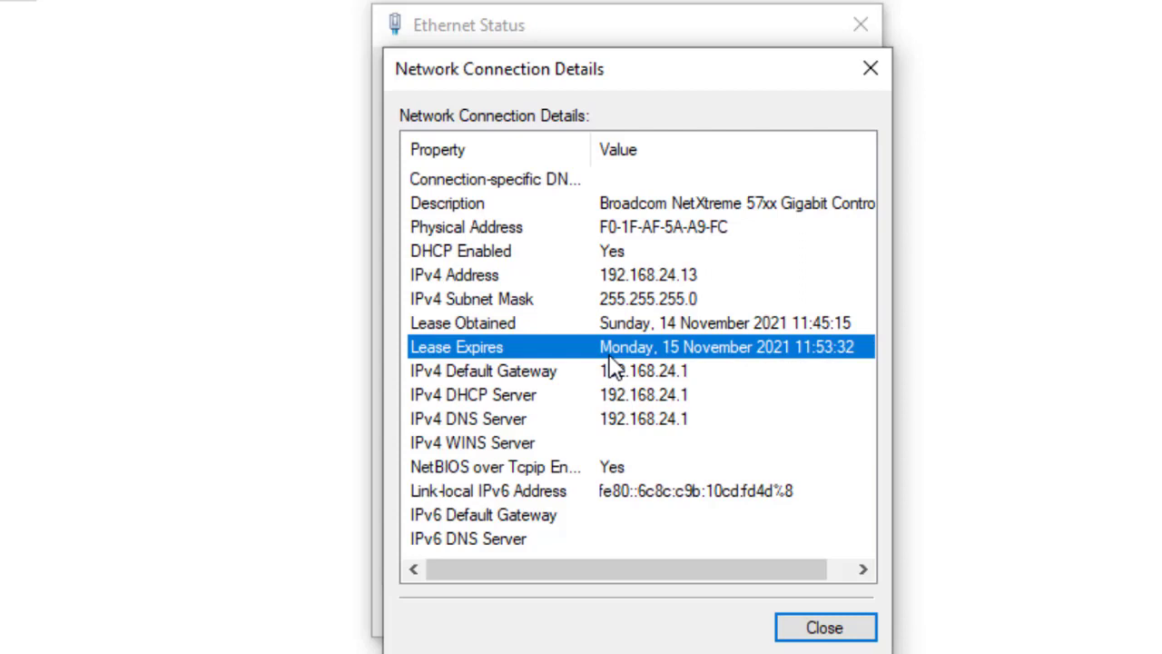
left_click(481, 382)
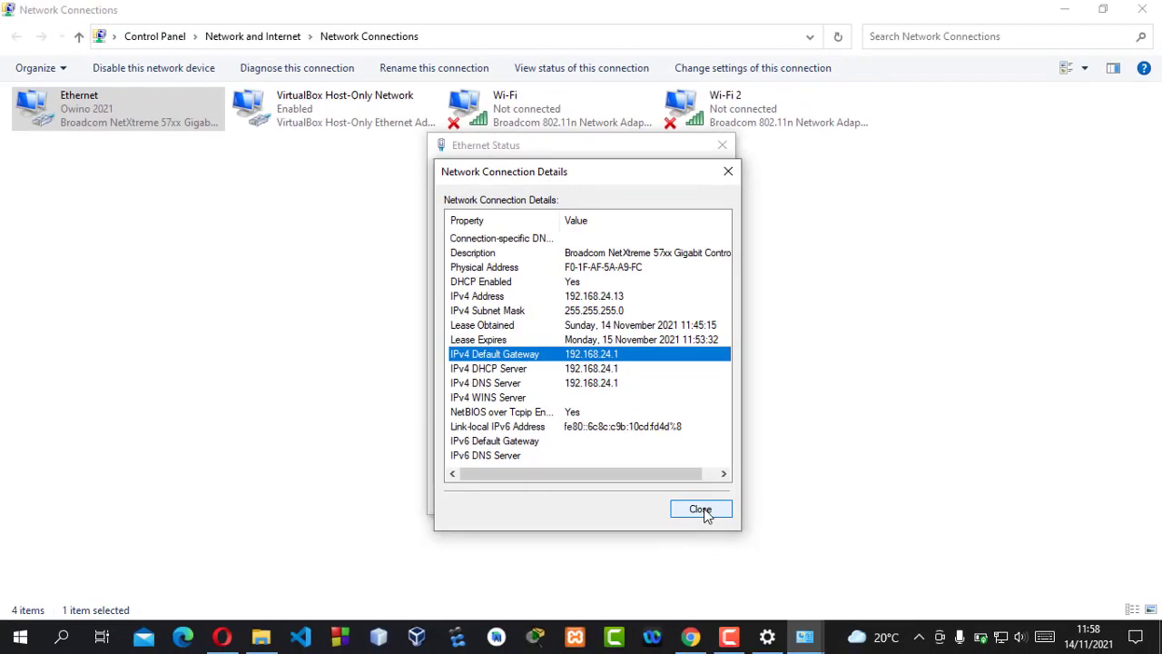
left_click(701, 510)
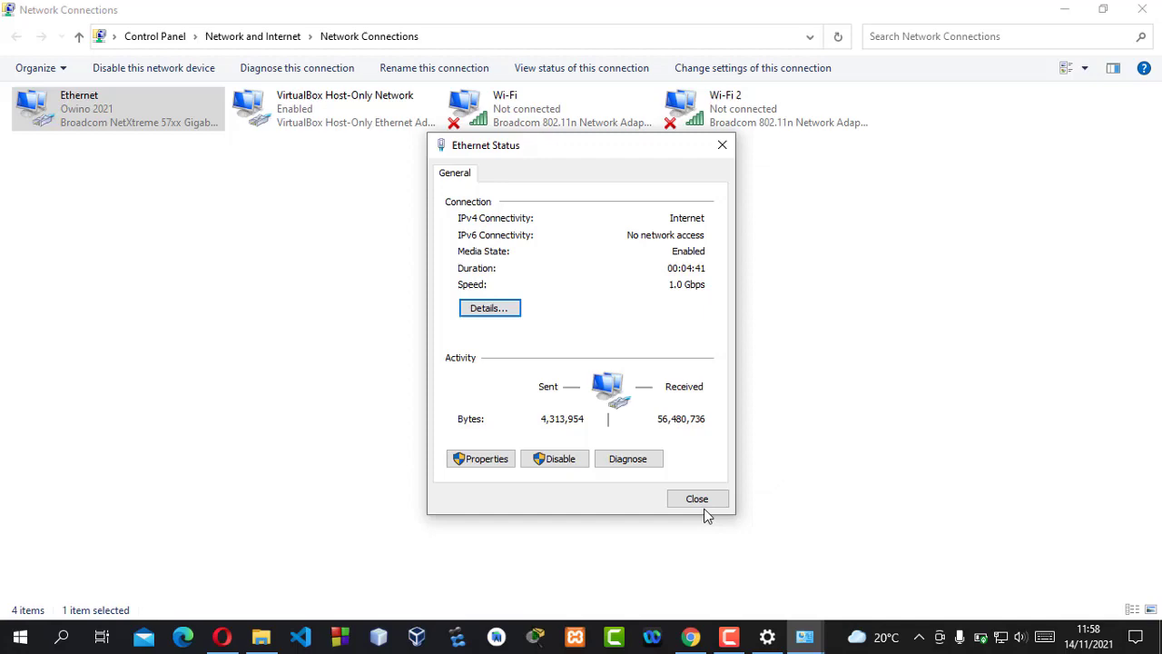
left_click(700, 501)
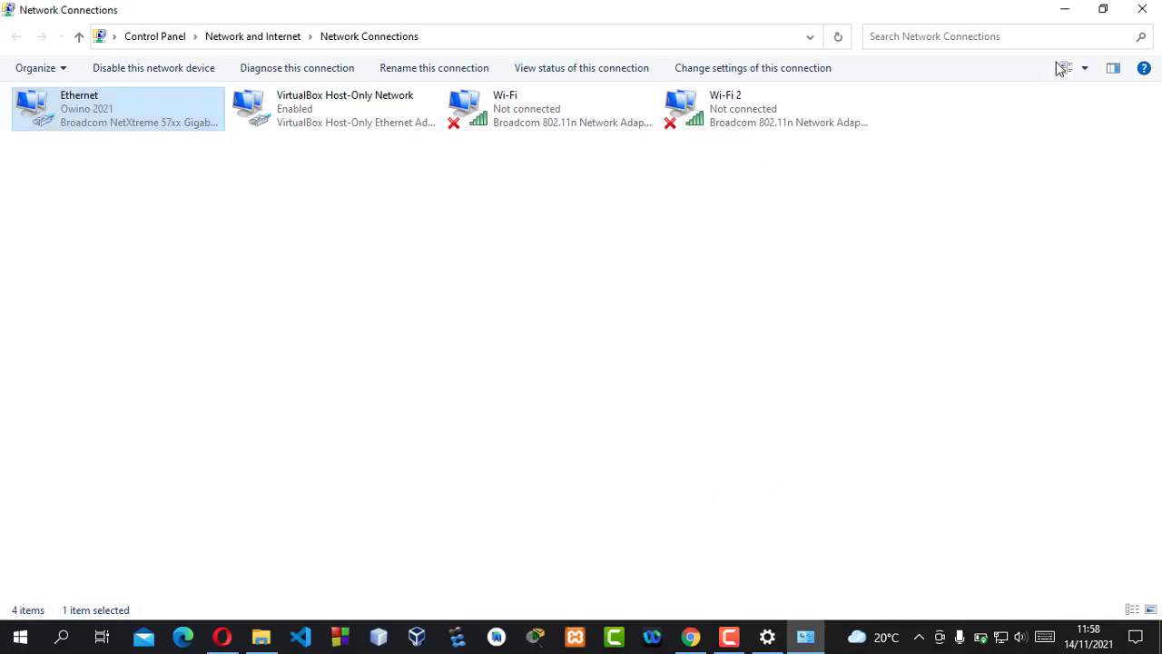
left_click(1142, 9)
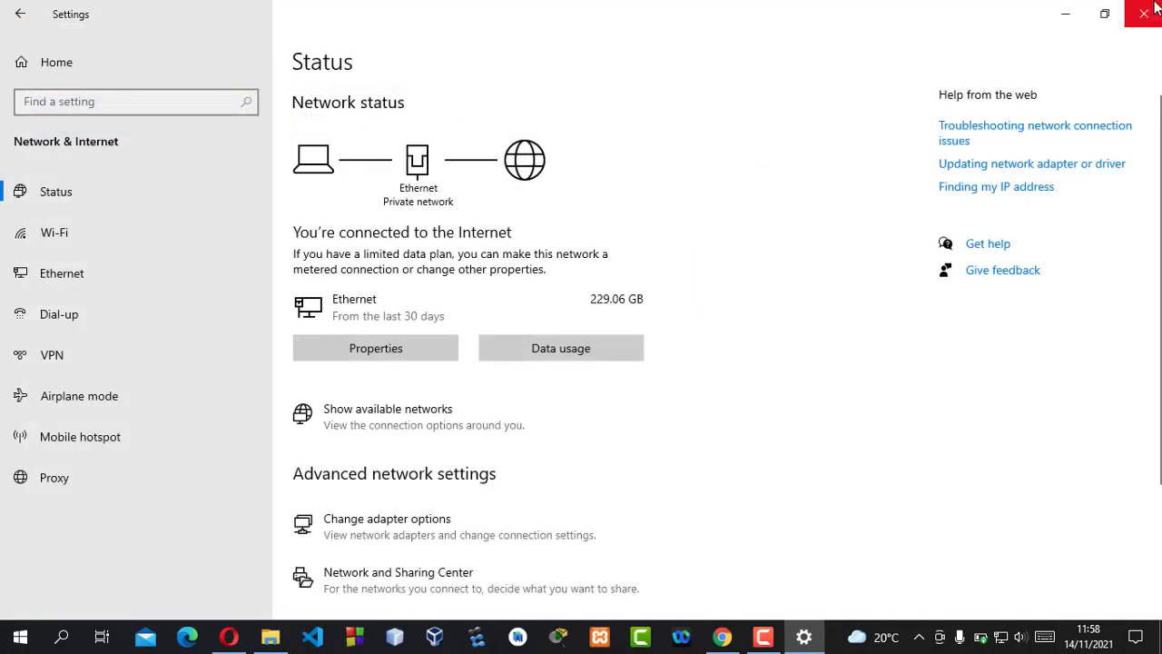
- Close Settings and launch Command Prompt as administrator via a 'cmd' search
left_click(1144, 14)
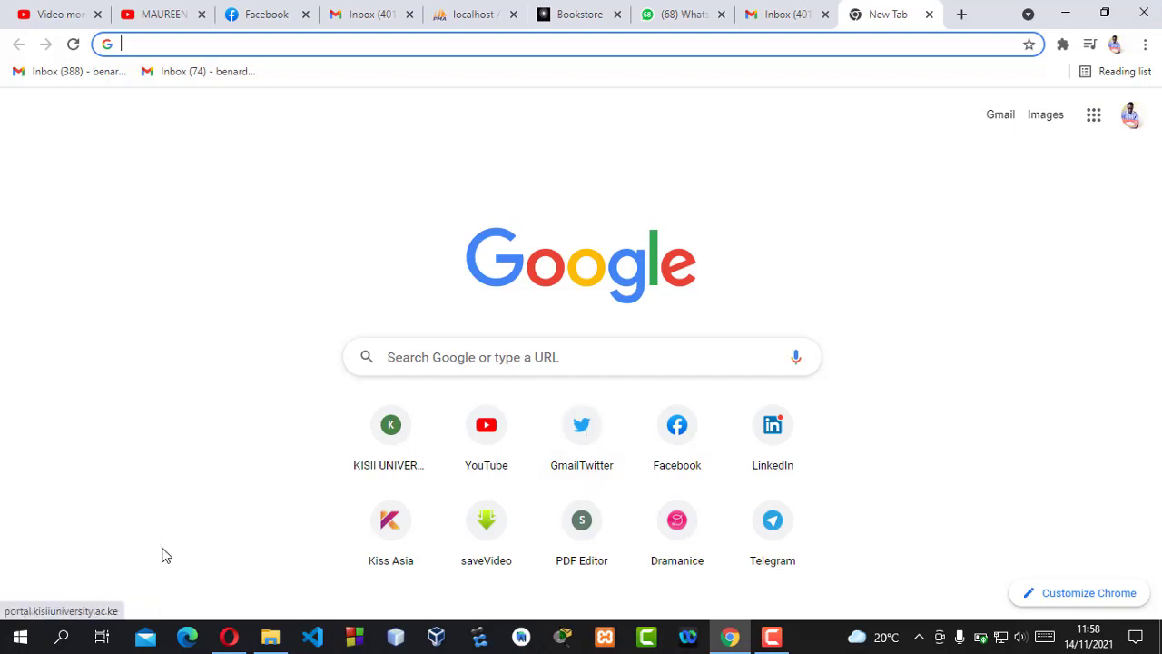
left_click(63, 640)
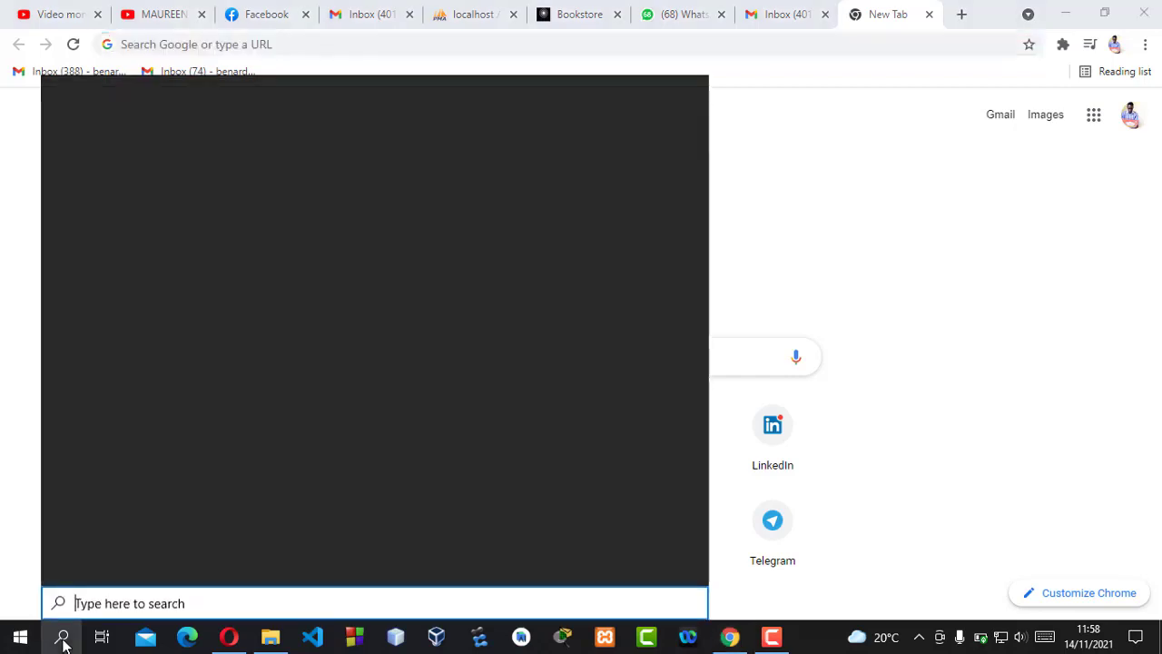
type("cmd")
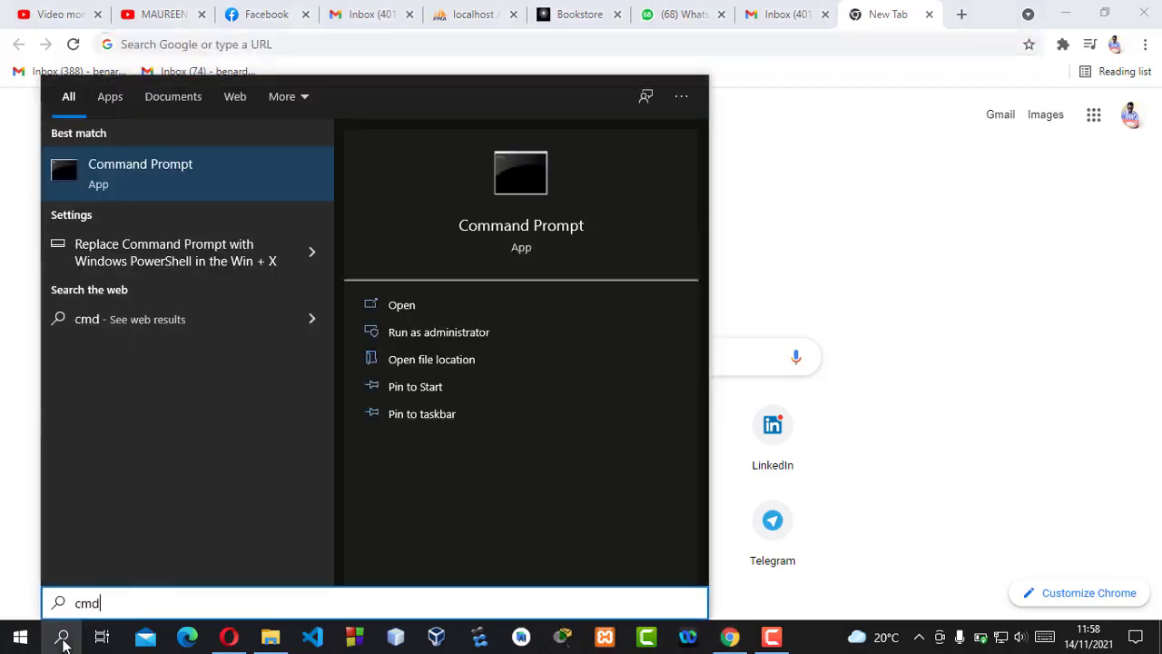
left_click(62, 639)
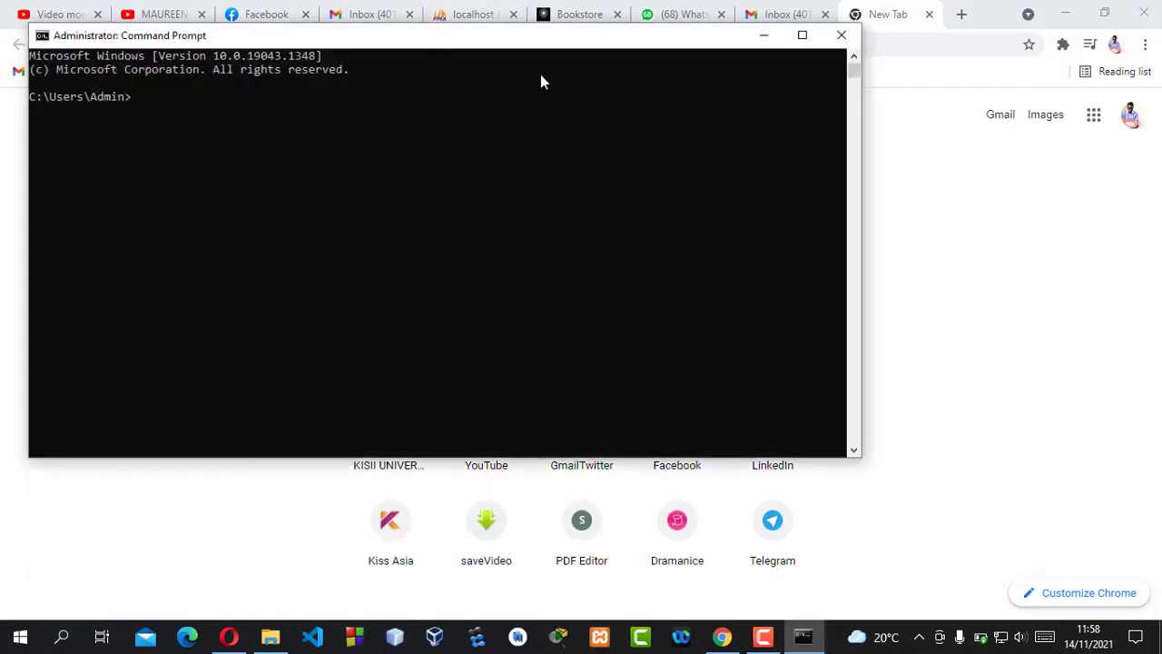
- Run ipconfig and mark IPv4 address 192.168.24.13 and default gateway 192.168.24.1
left_click_drag(442, 32, 595, 76)
type("ip")
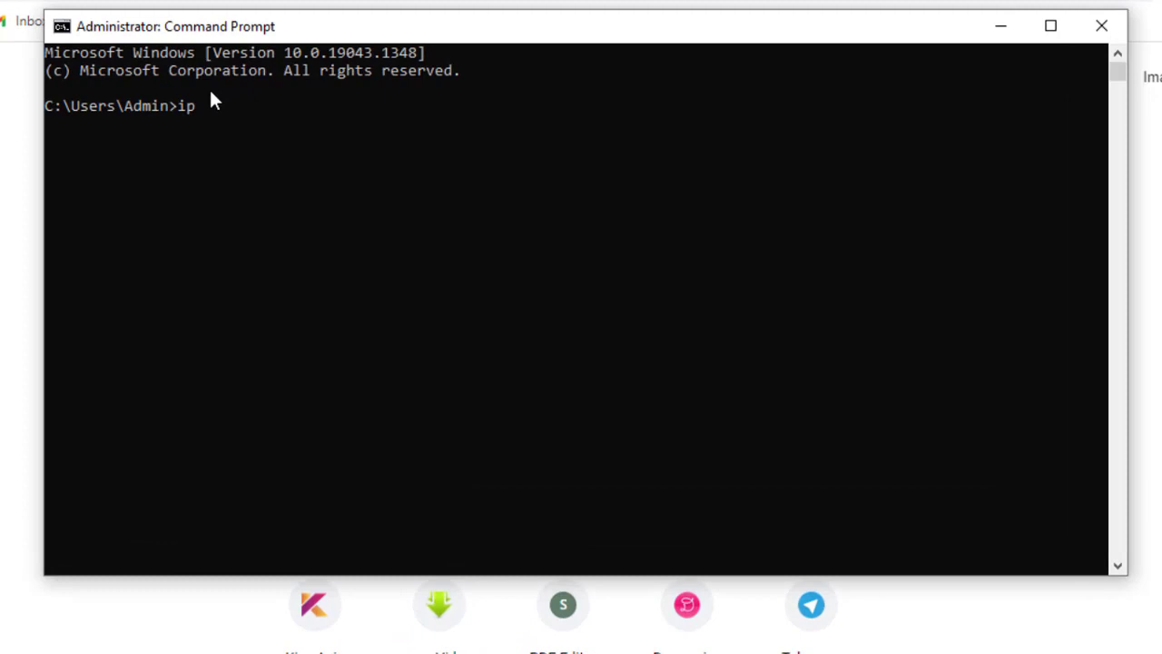
type("config")
key("Return")
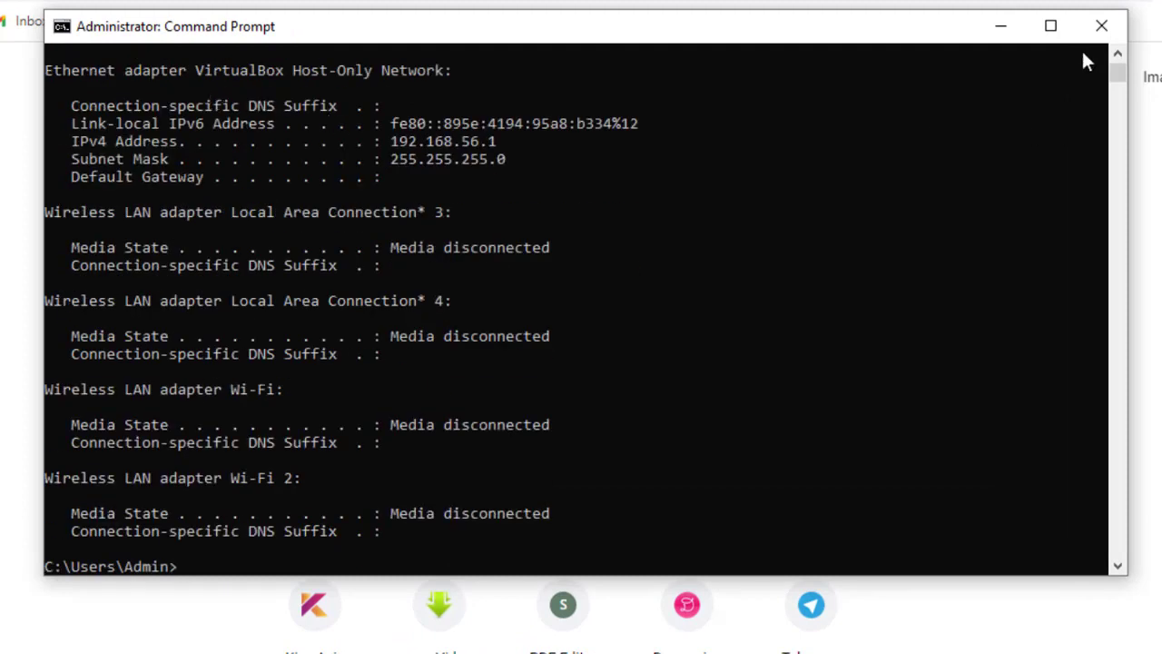
scroll(1119, 74, "up", 5)
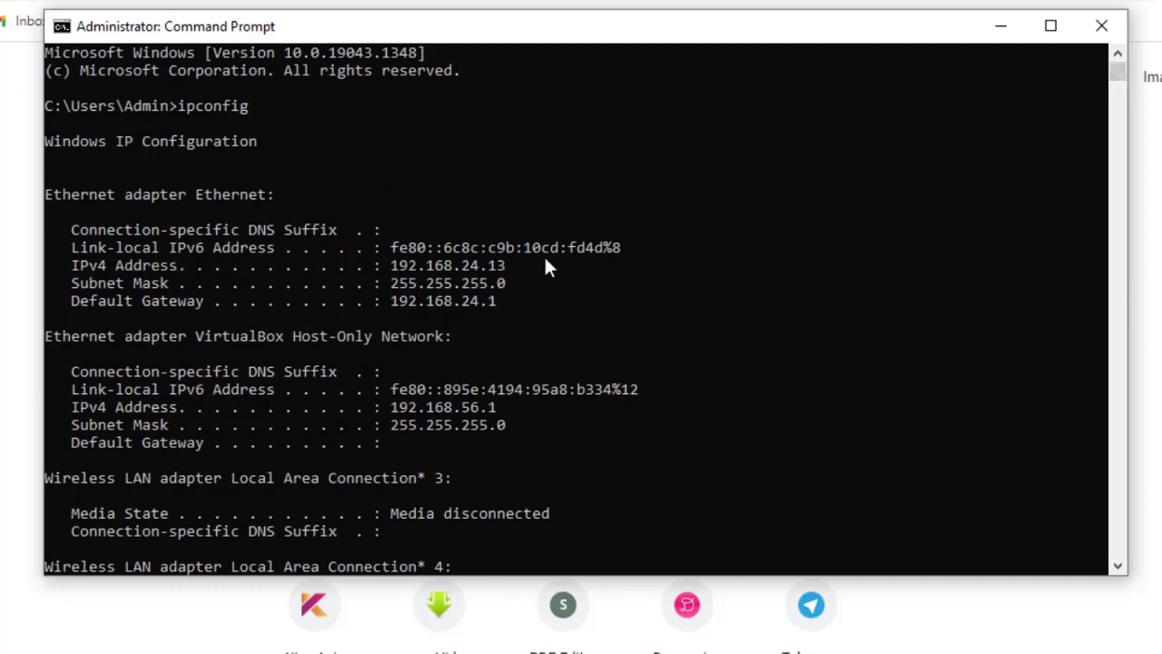
left_click_drag(518, 265, 397, 275)
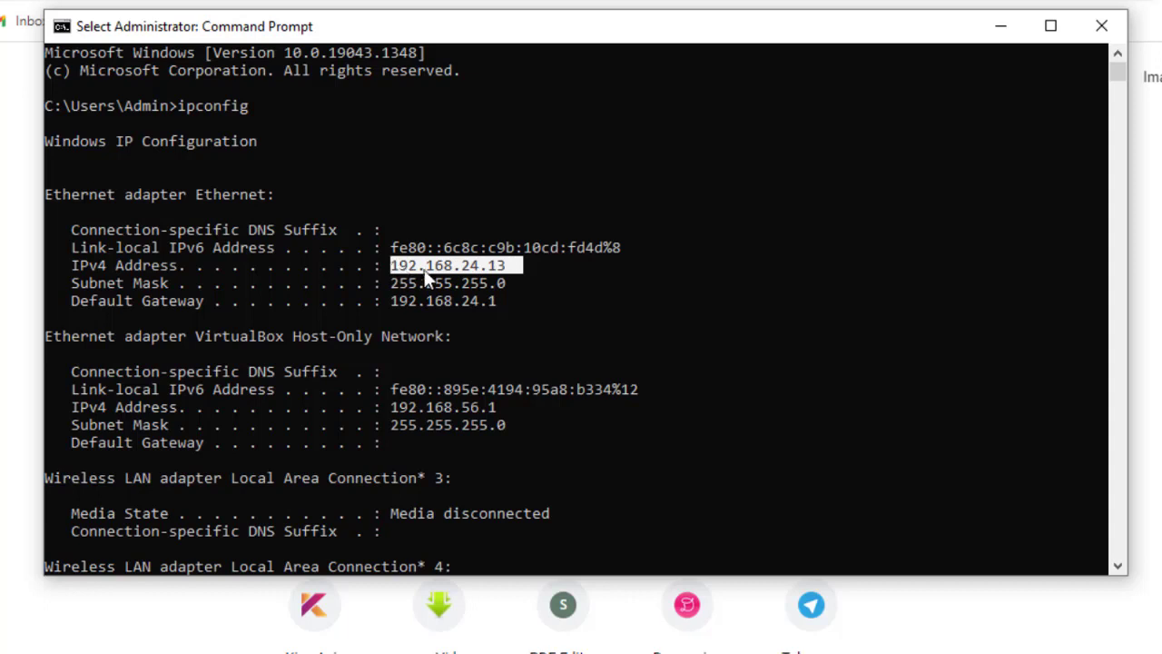
left_click(481, 264)
left_click_drag(420, 269, 392, 267)
left_click(508, 301)
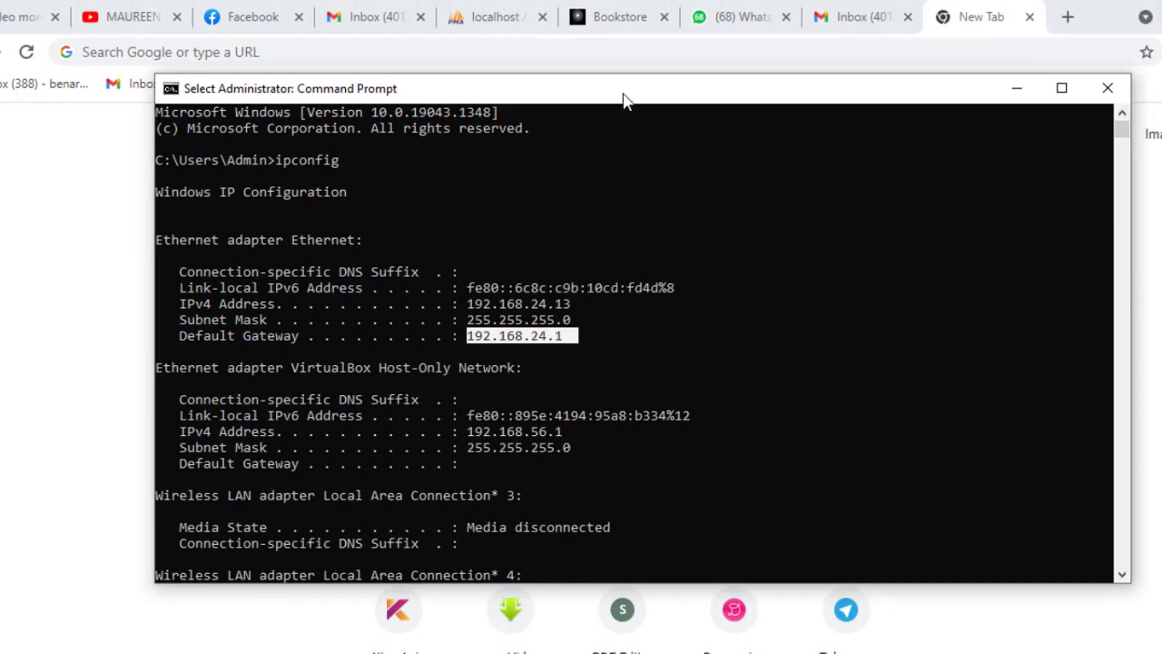
- Load the router's login page at 192.168.24.1 in Chrome
left_click_drag(623, 97, 627, 179)
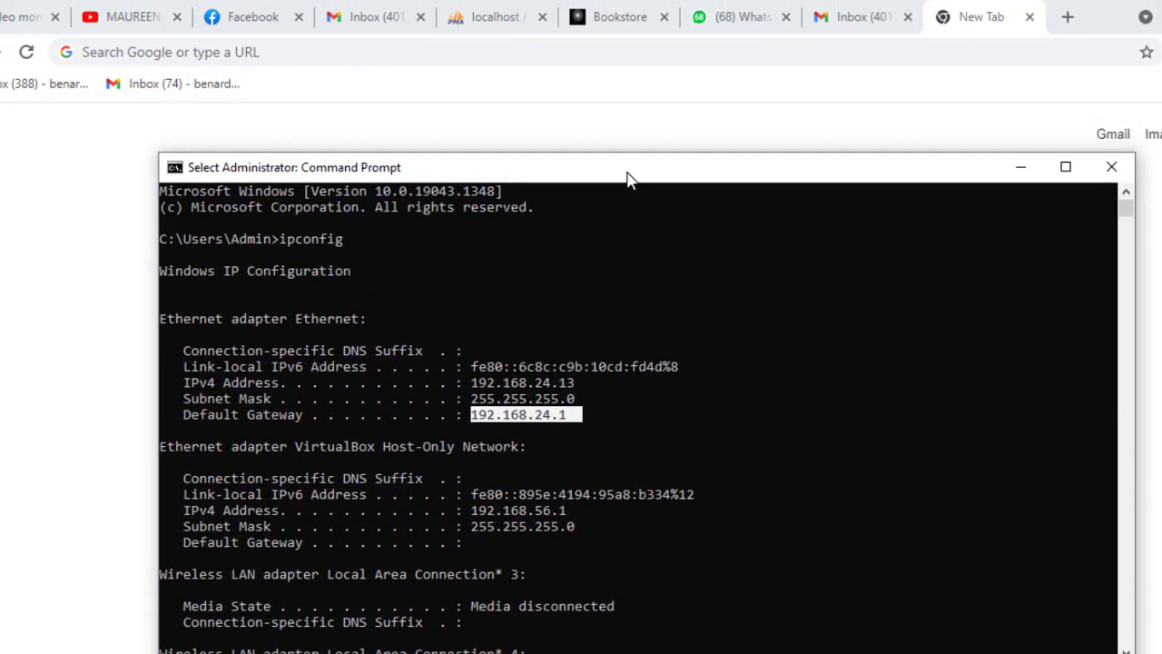
left_click(276, 58)
type("1")
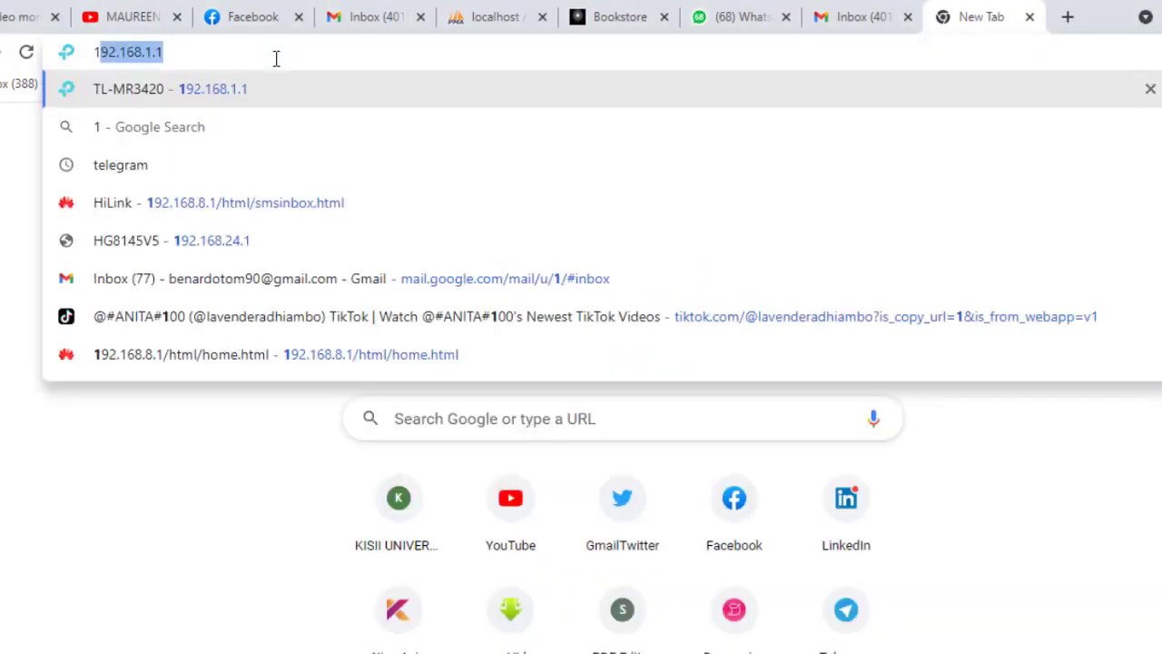
type("92.16")
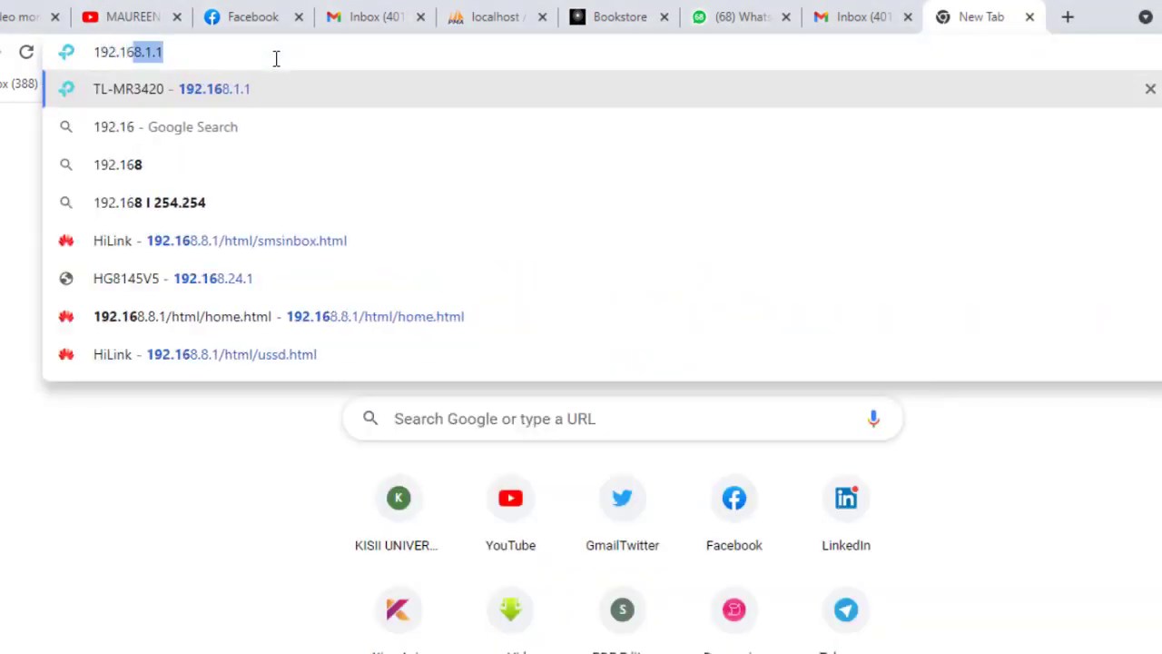
type("8.24")
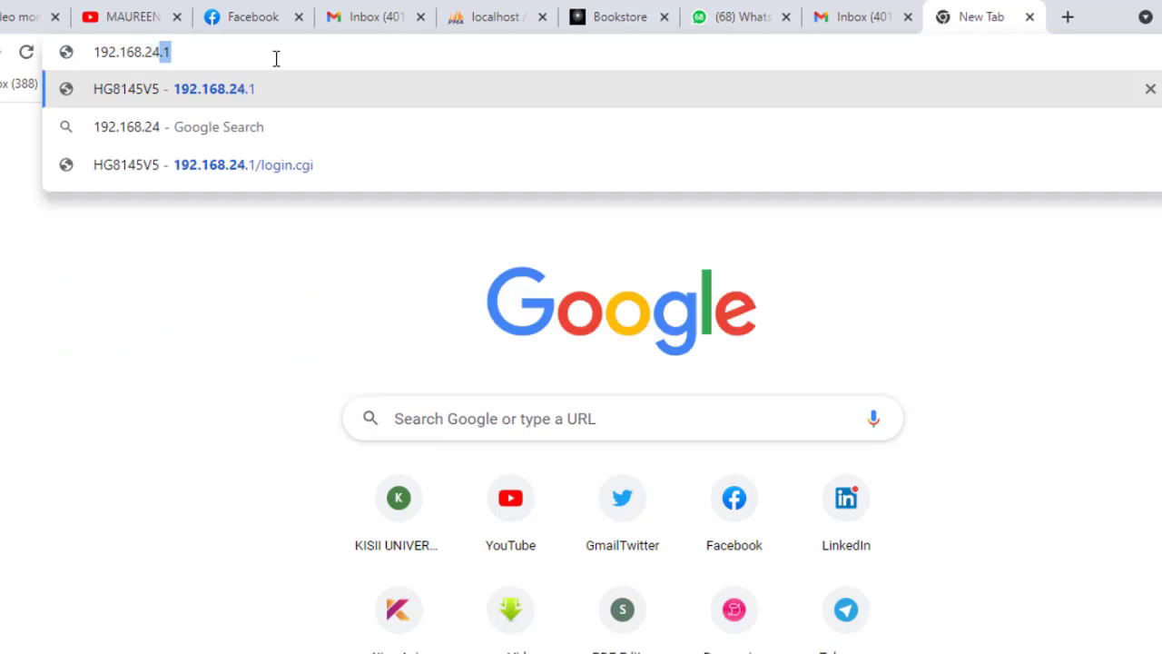
type(".1")
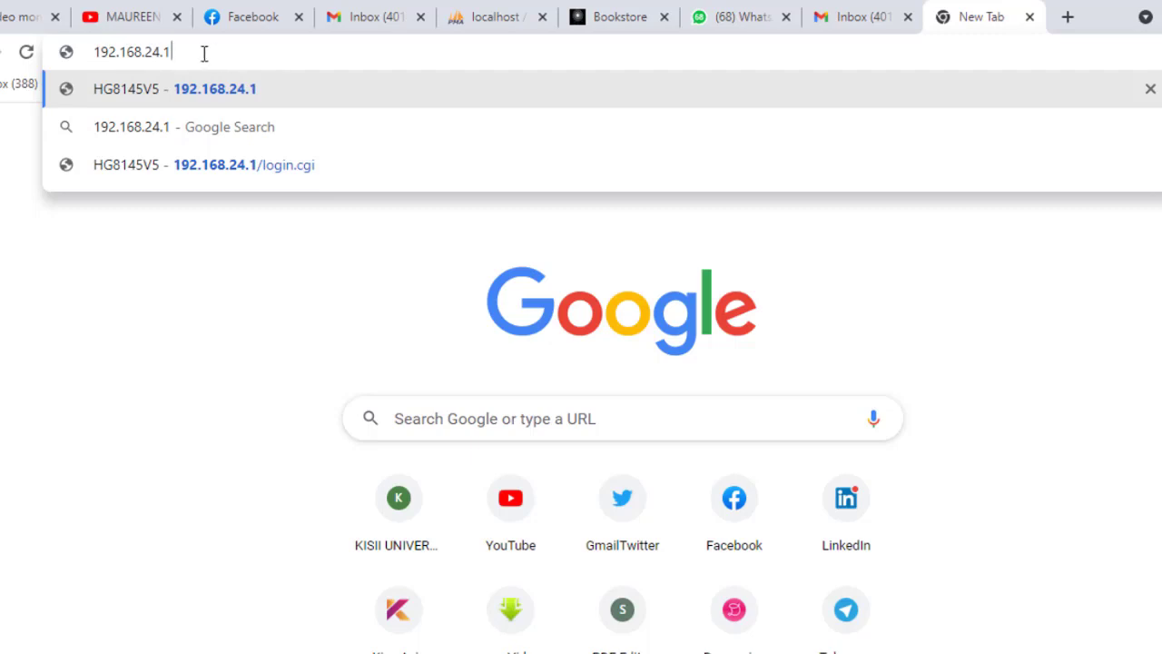
left_click_drag(190, 52, 94, 52)
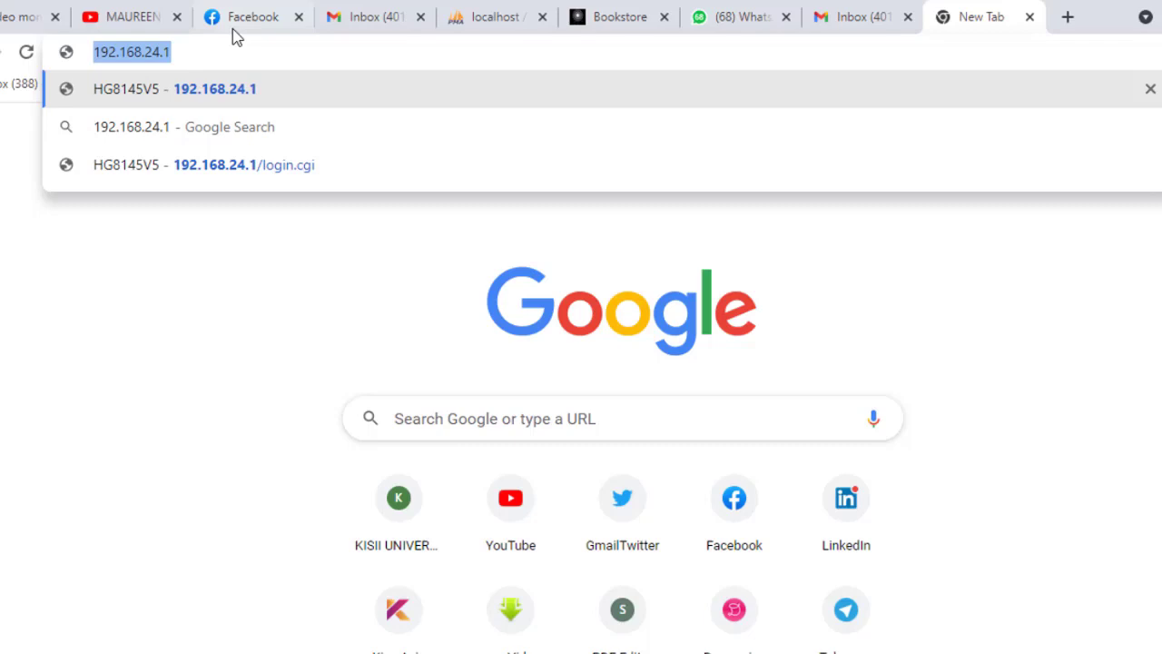
left_click(204, 49)
key("Return")
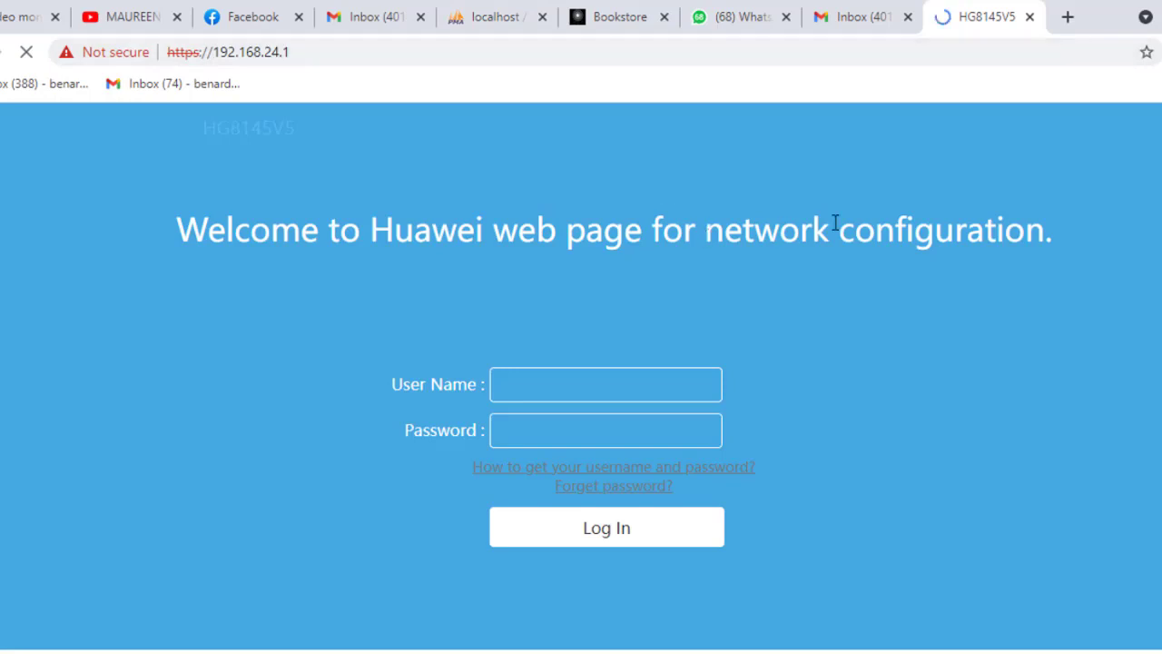
- Log in with the administrator user name and its password
left_click(547, 388)
type("tel")
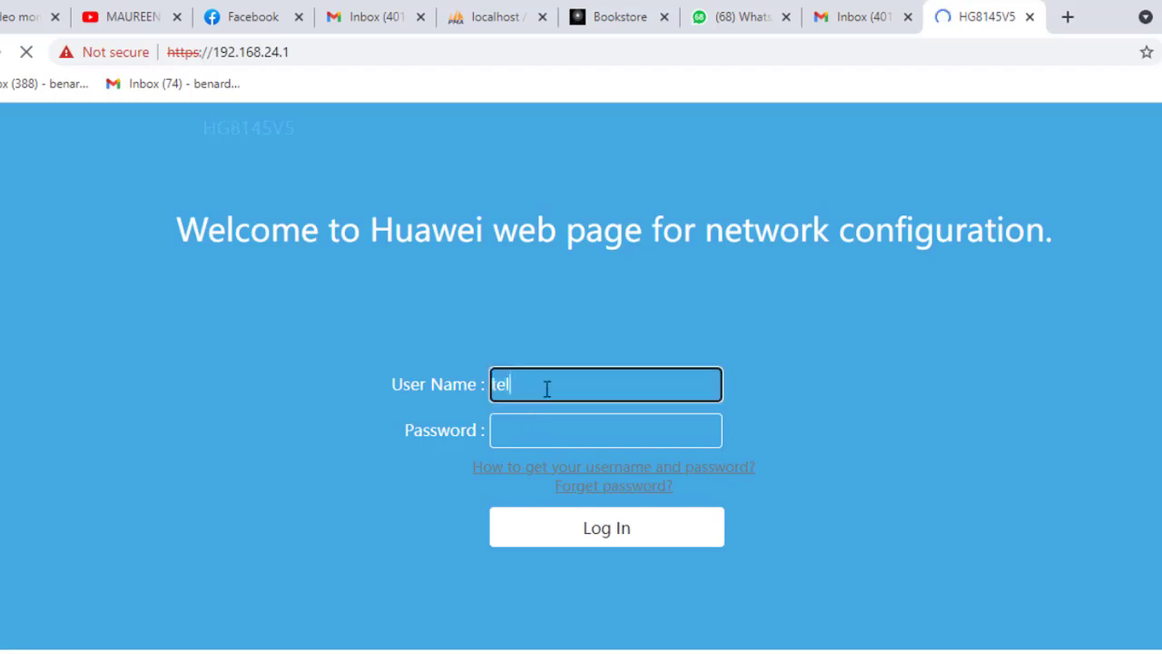
type("ecom")
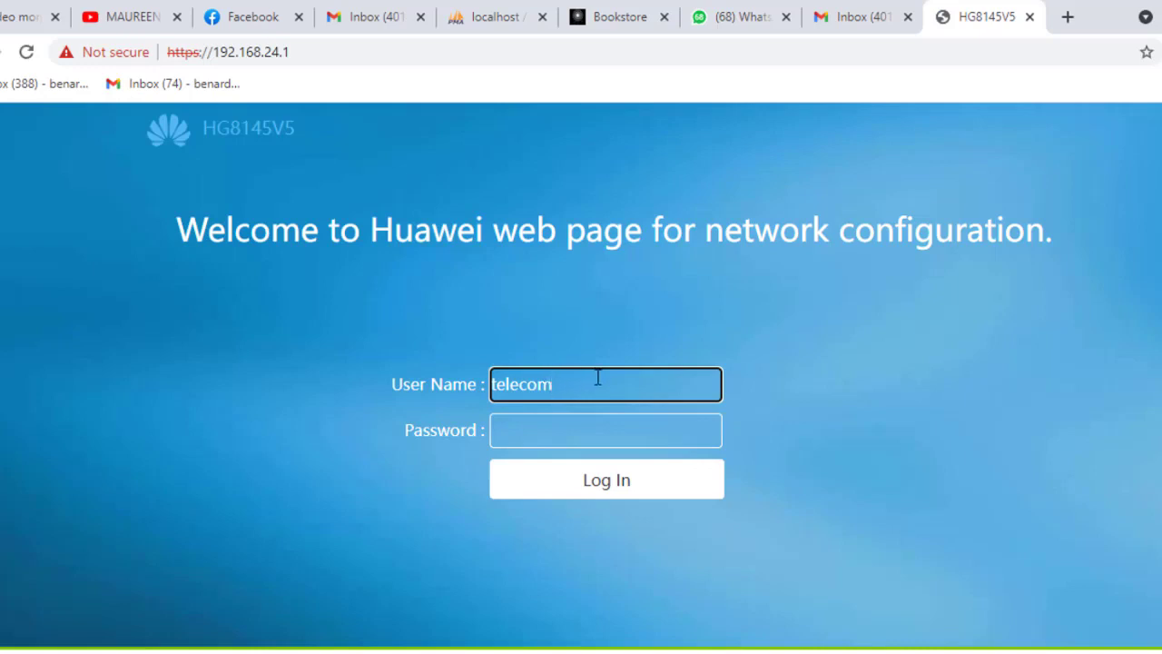
type("admin")
left_click(541, 425)
type("admint")
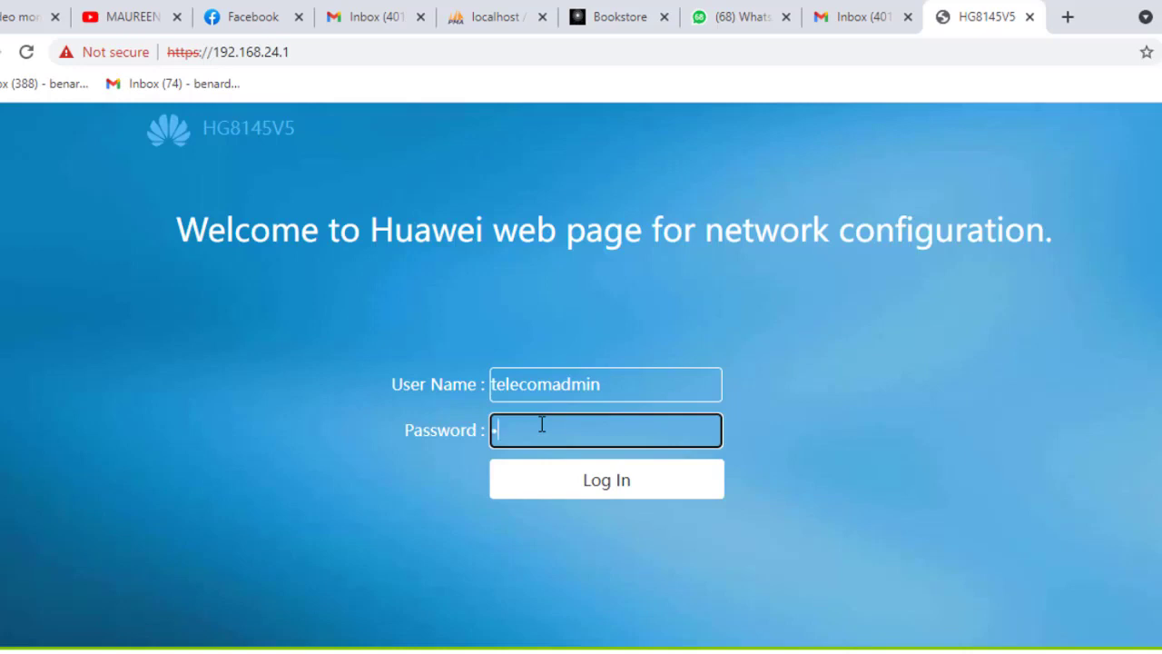
type("elecom")
key("Return")
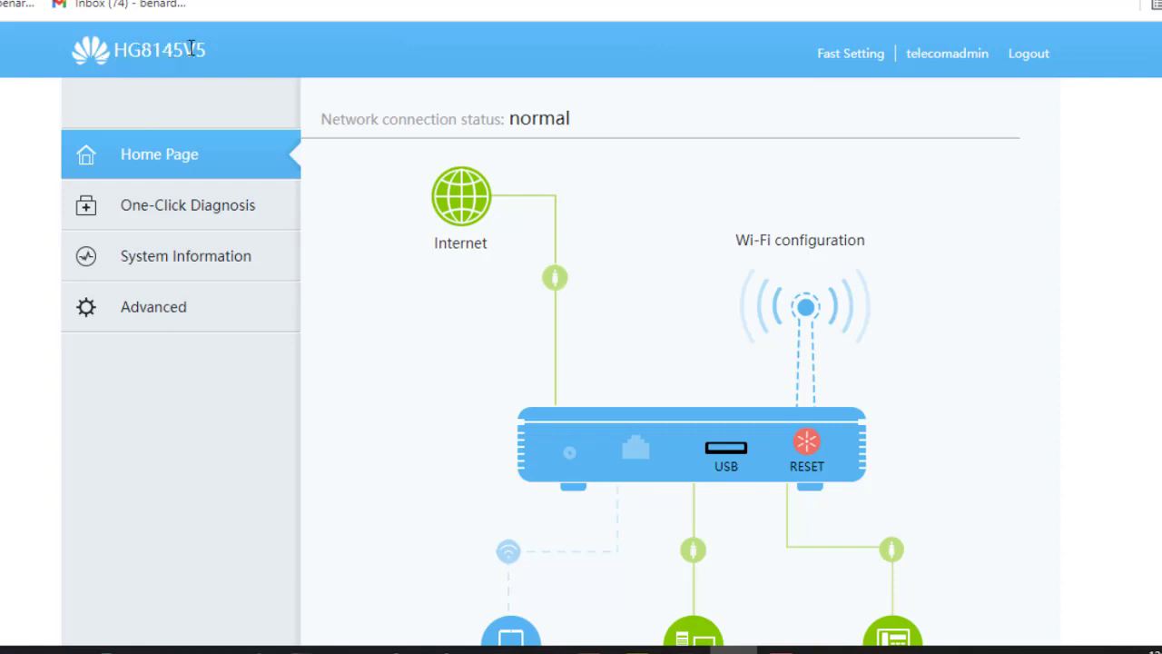
- Scroll through the Home Page diagram showing 6 Wi-Fi devices, 1 wired device and 1 phone
scroll(1113, 185, "down", 1)
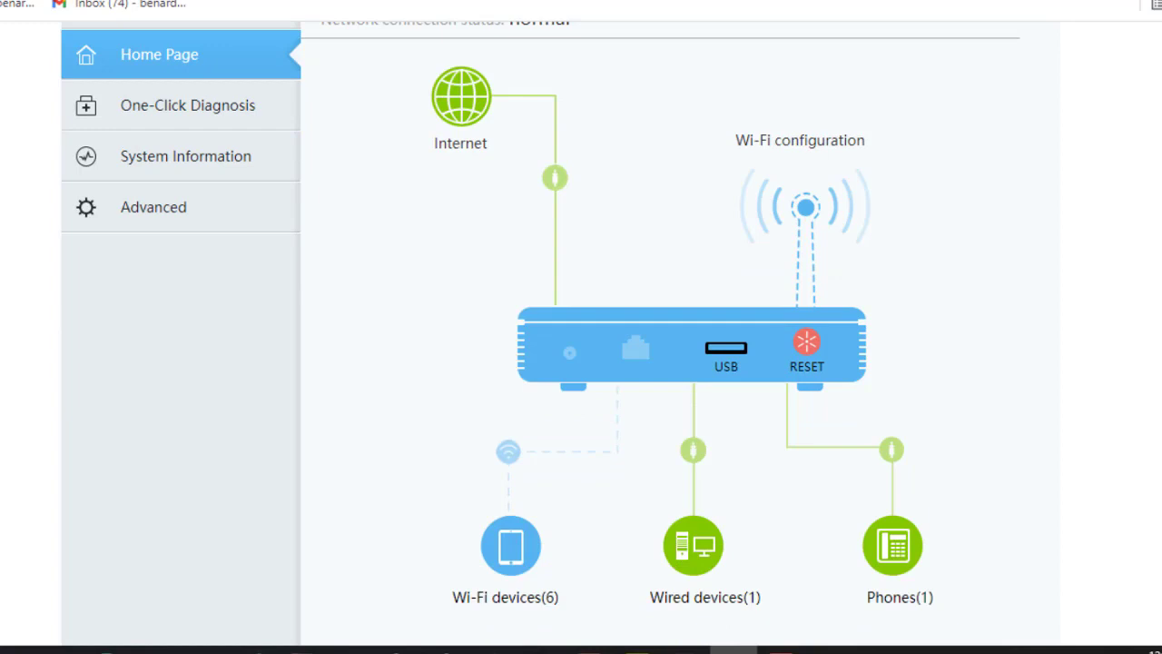
scroll(636, 327, "down", 1)
scroll(635, 327, "up", 2)
scroll(635, 326, "down", 1)
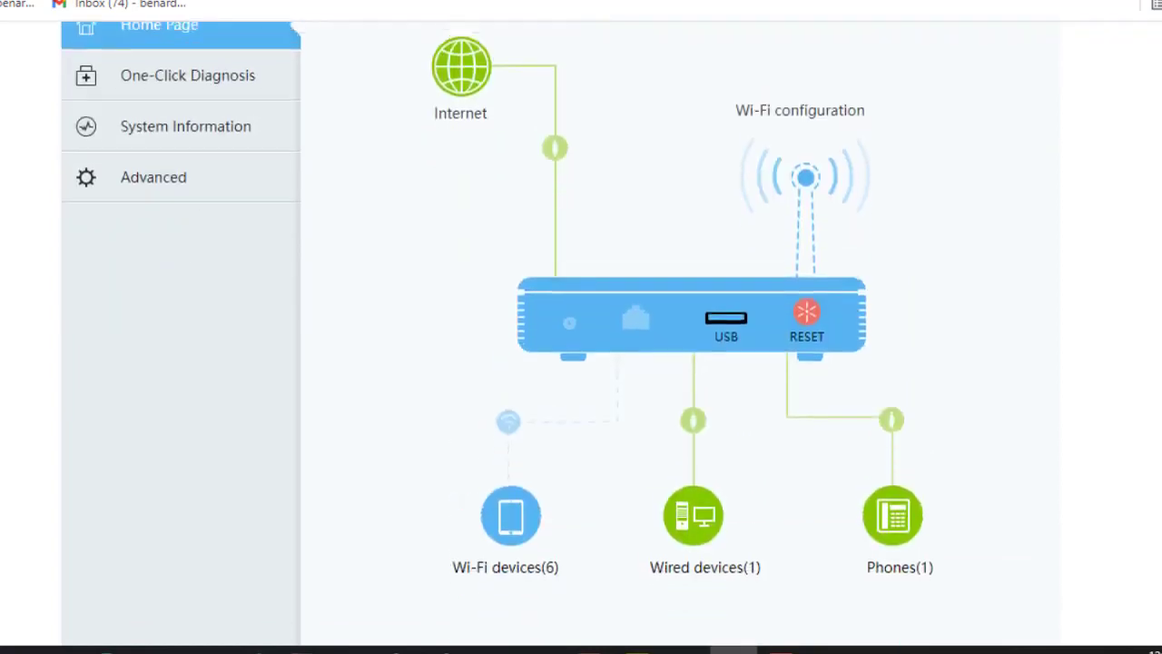
scroll(540, 318, "up", 1)
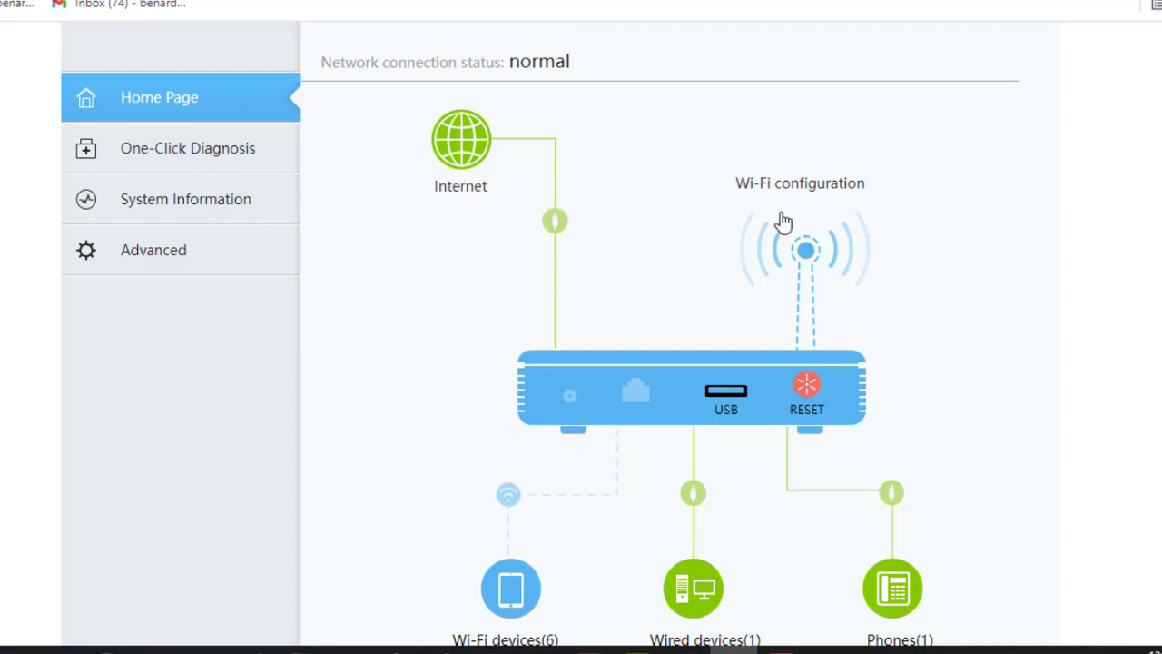
- Go to Advanced > WLAN and bring up the 2.4G Basic Network Settings page
left_click(133, 255)
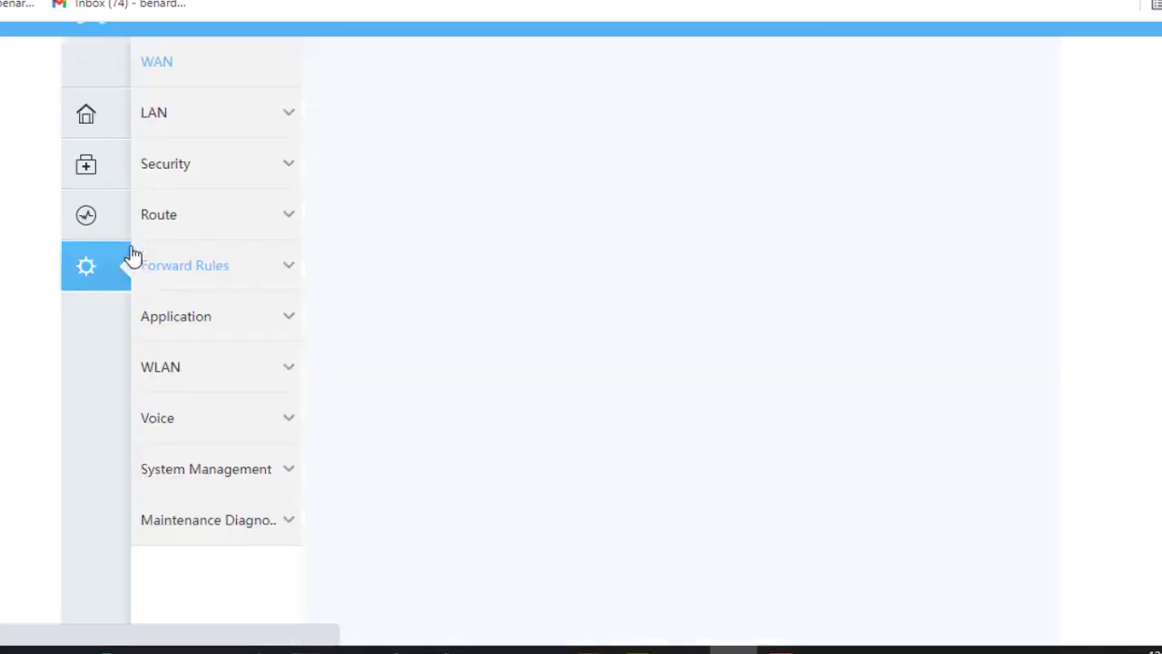
left_click(206, 378)
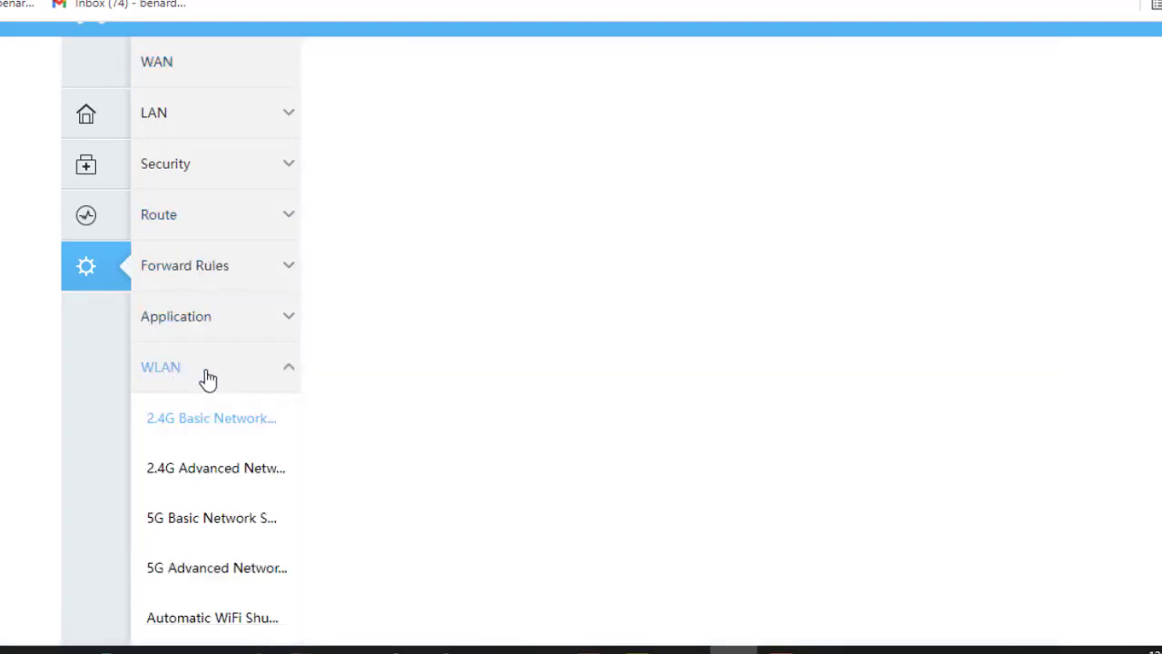
scroll(581, 363, "down", 2)
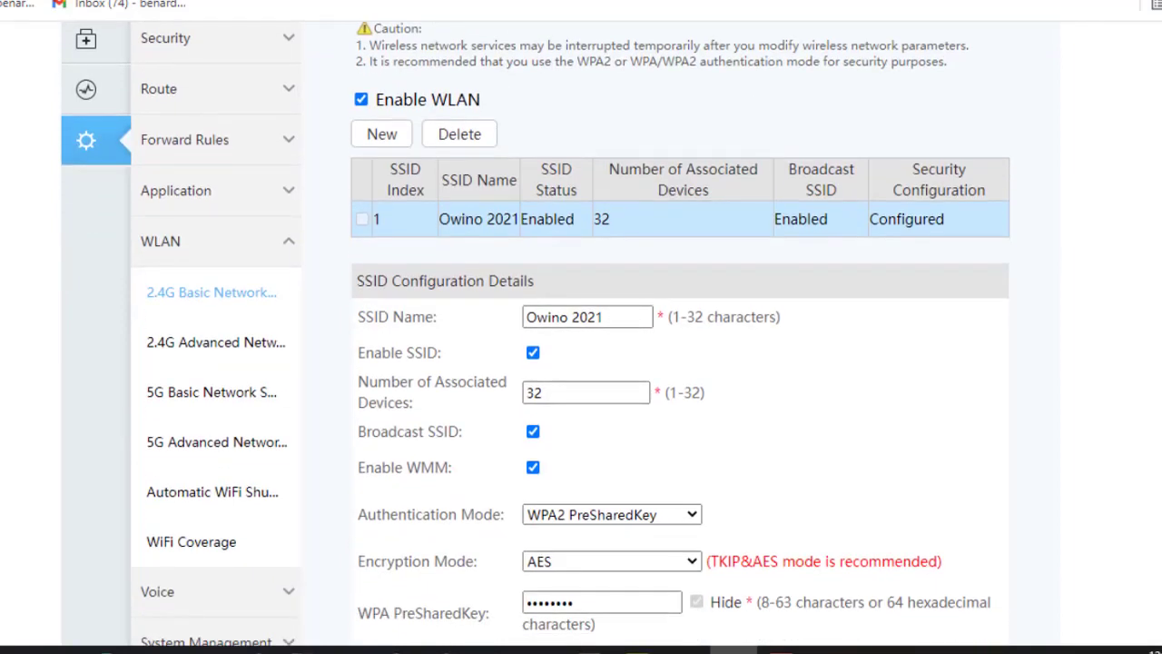
scroll(581, 363, "up", 2)
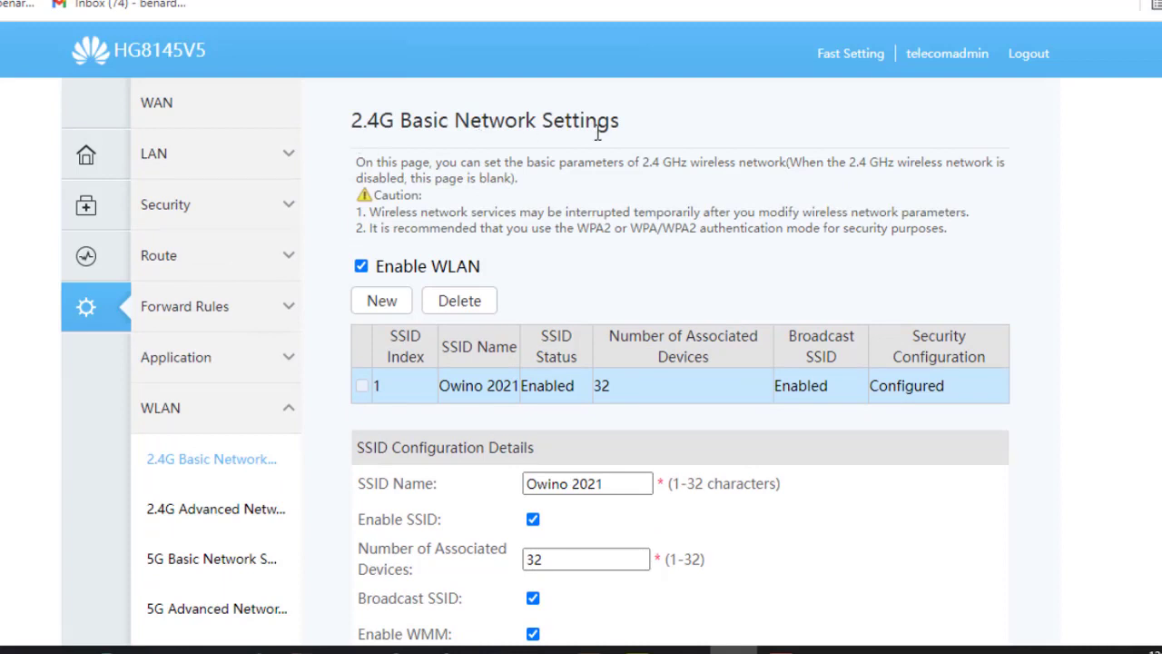
scroll(581, 363, "down", 2)
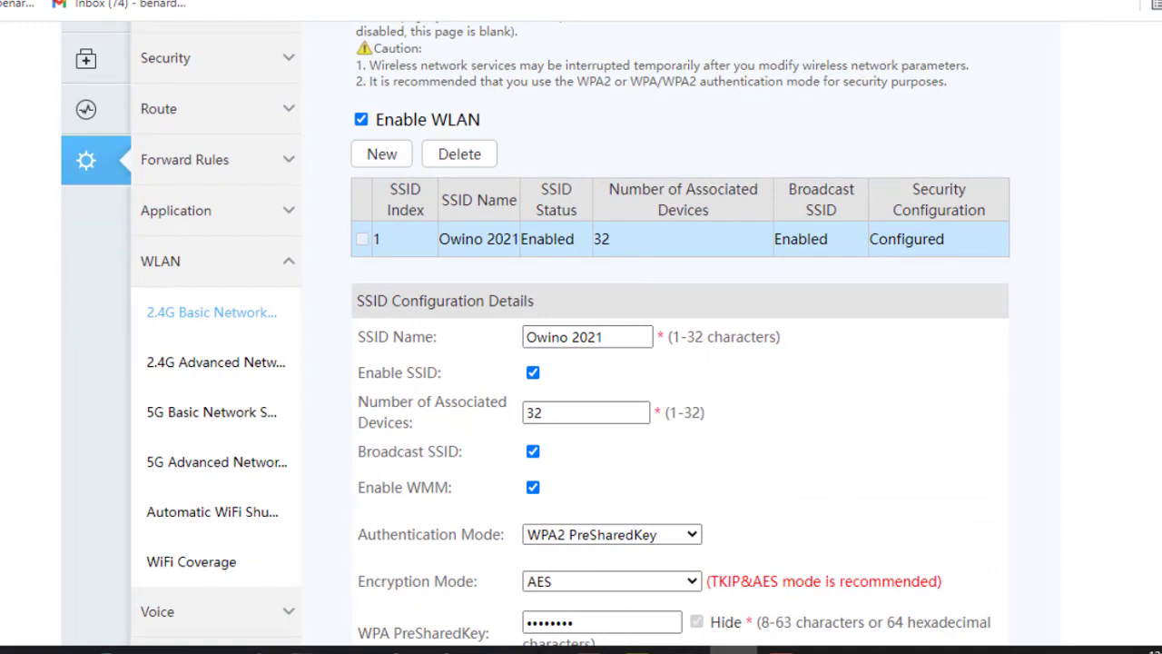
scroll(581, 364, "down", 1)
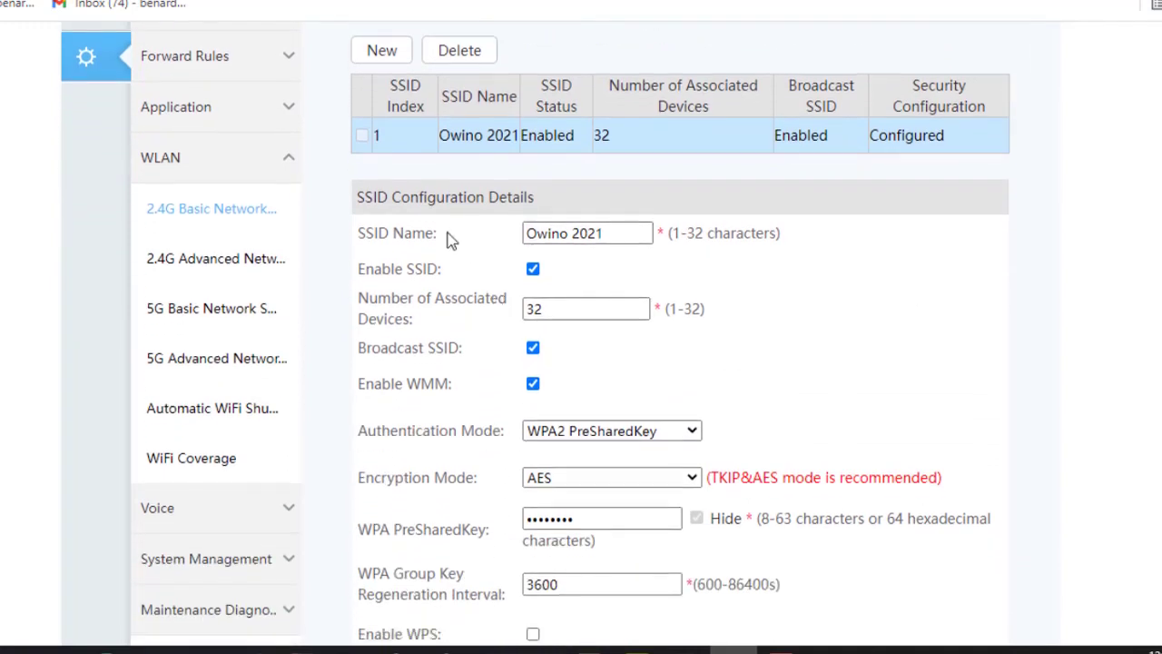
- Highlight the SSID name value and the masked WPA pre-shared key
triple_click(360, 230)
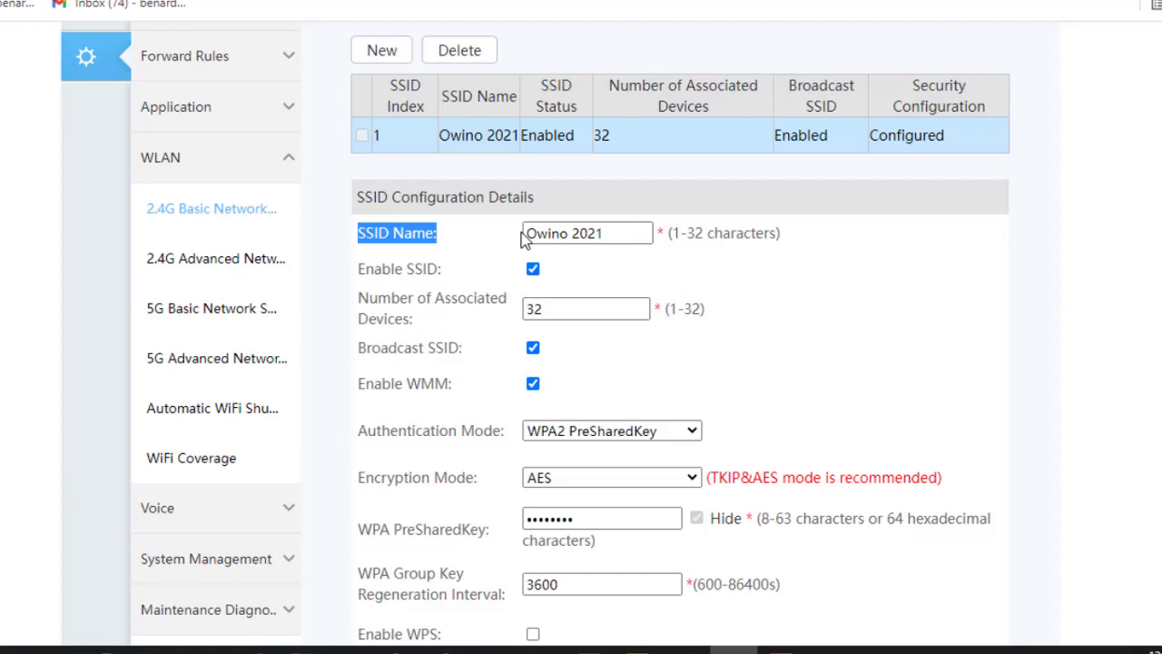
left_click(620, 233)
left_click_drag(610, 235, 491, 225)
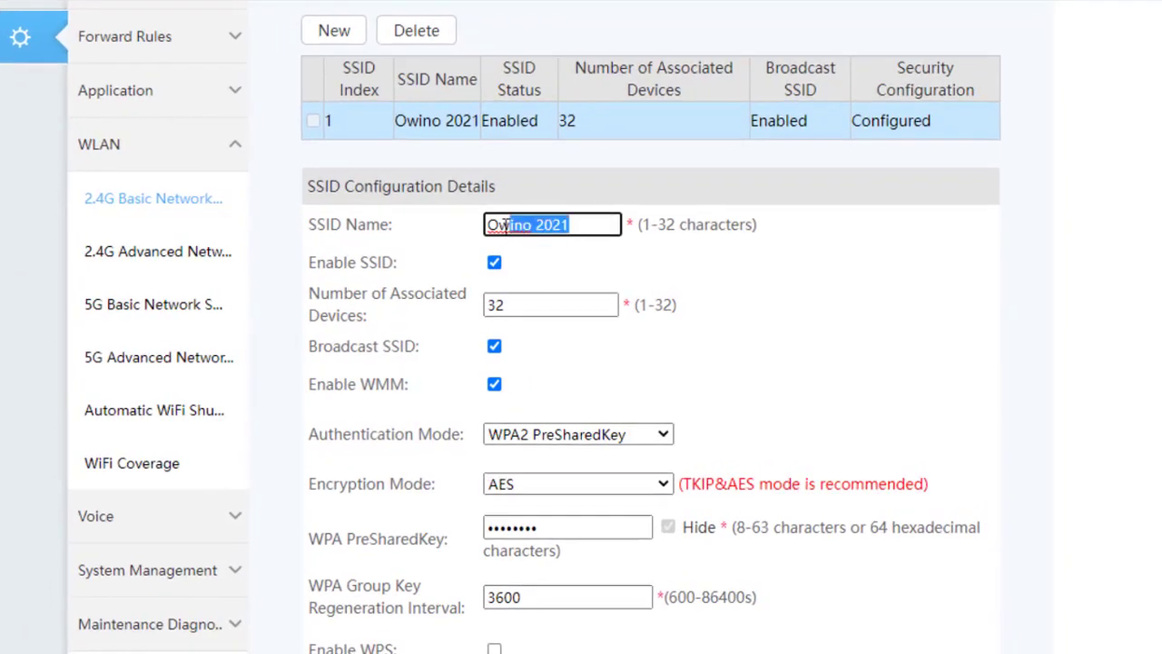
scroll(491, 225, "down", 1)
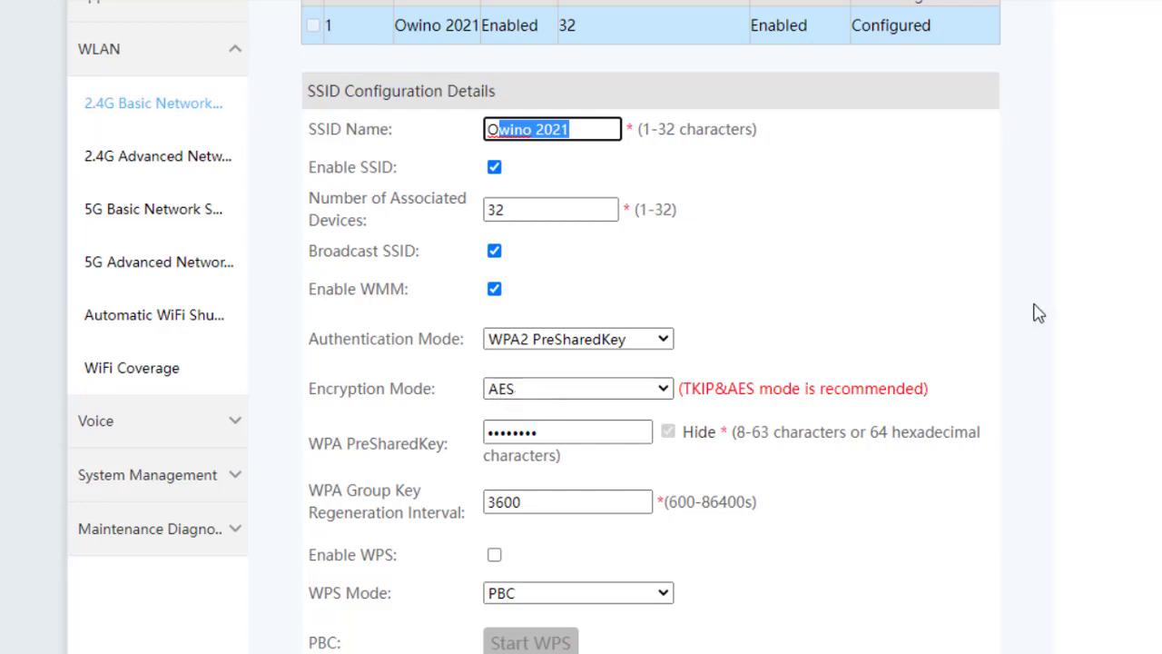
scroll(615, 424, "down", 1)
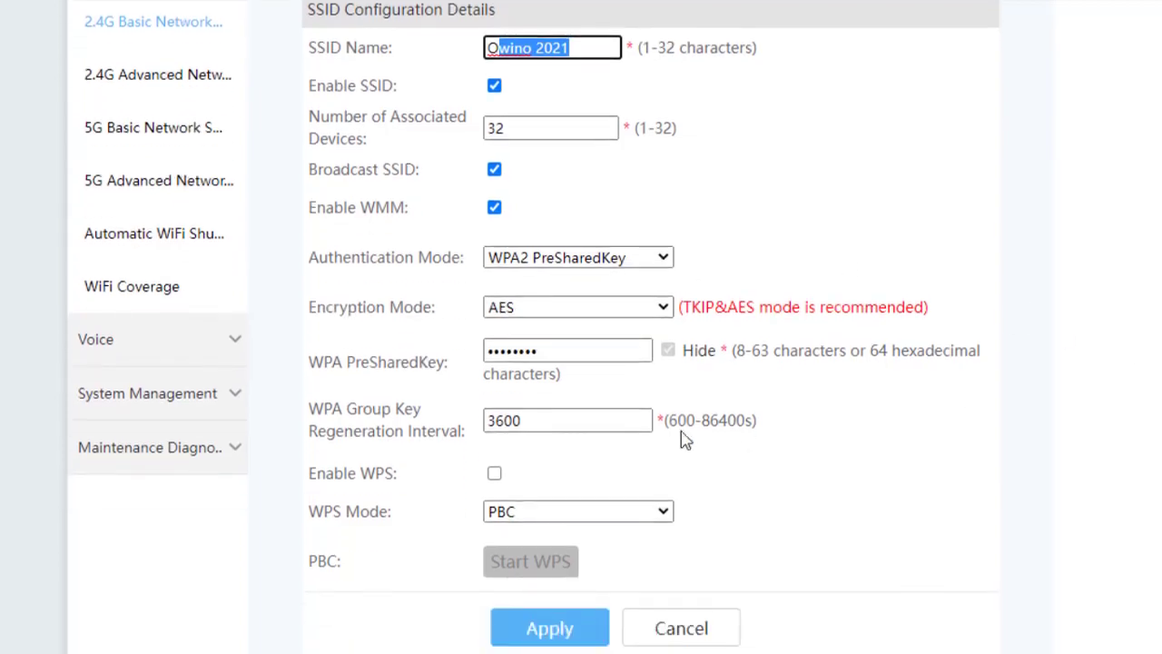
left_click_drag(570, 353, 472, 360)
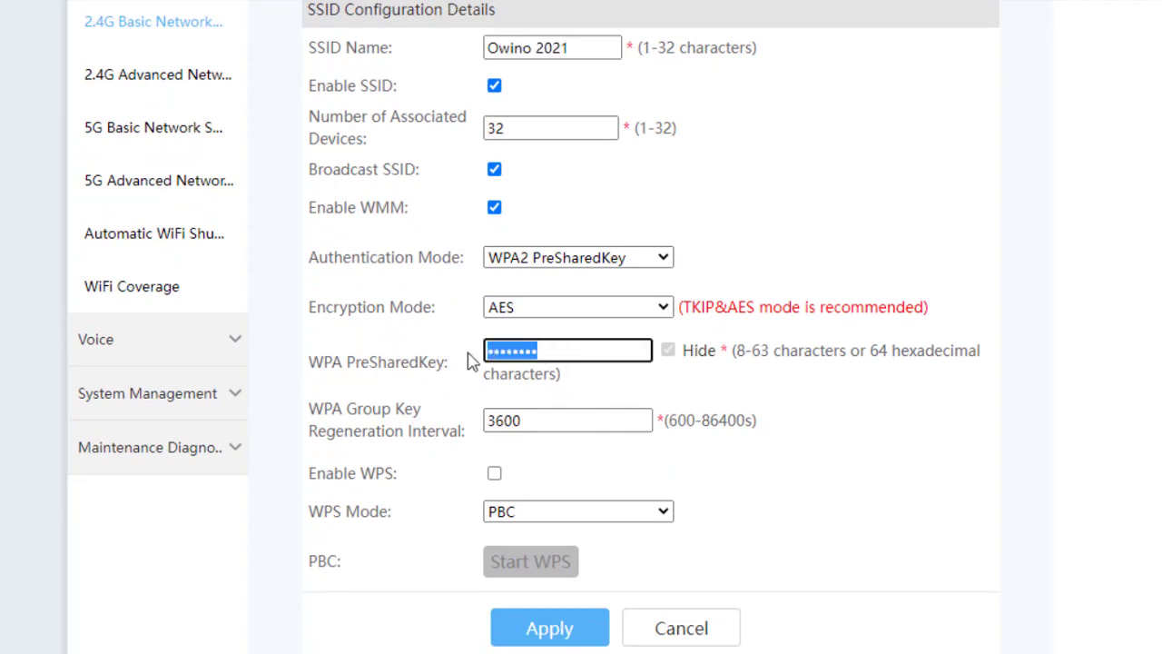
left_click(581, 351)
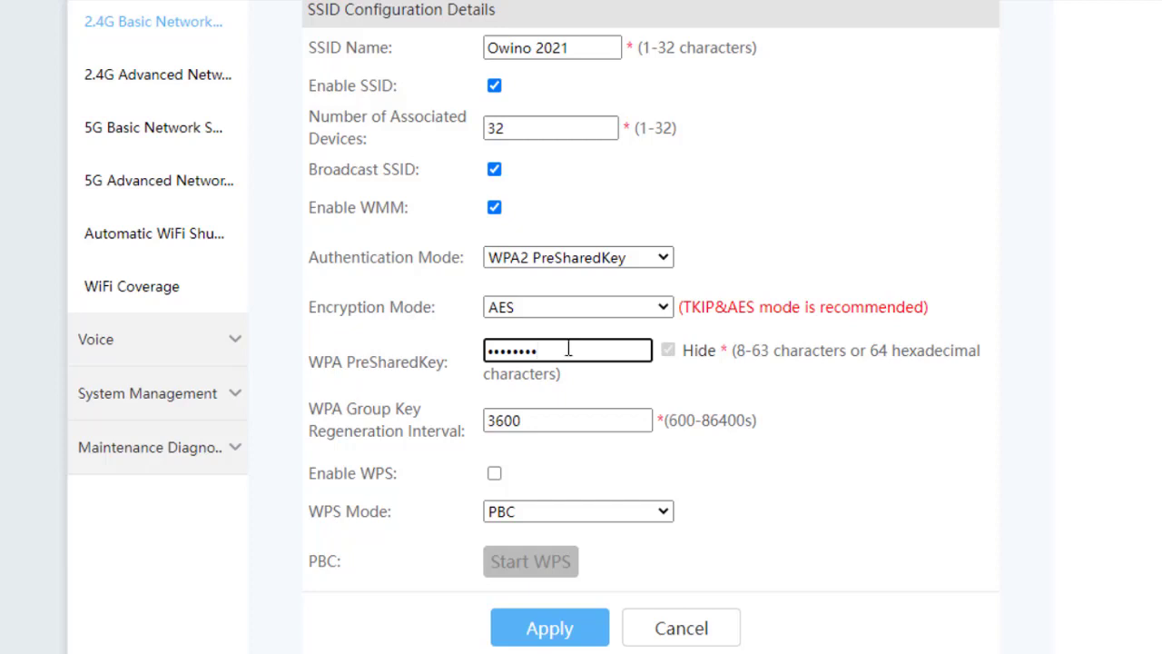
left_click_drag(545, 350, 479, 361)
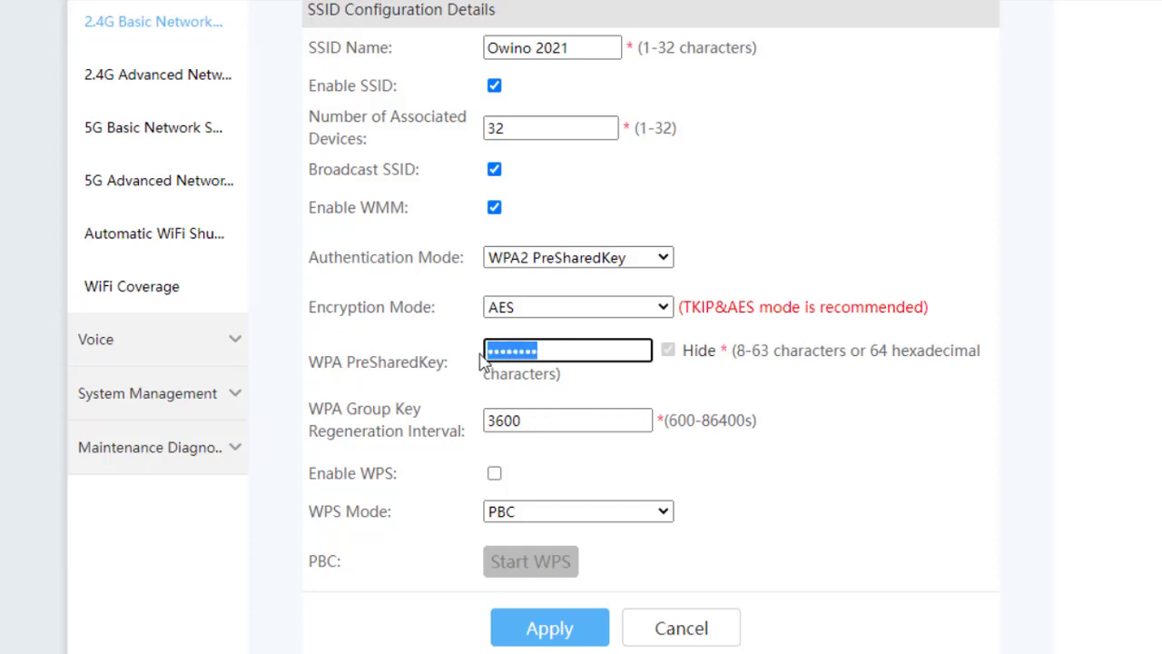
left_click(544, 350)
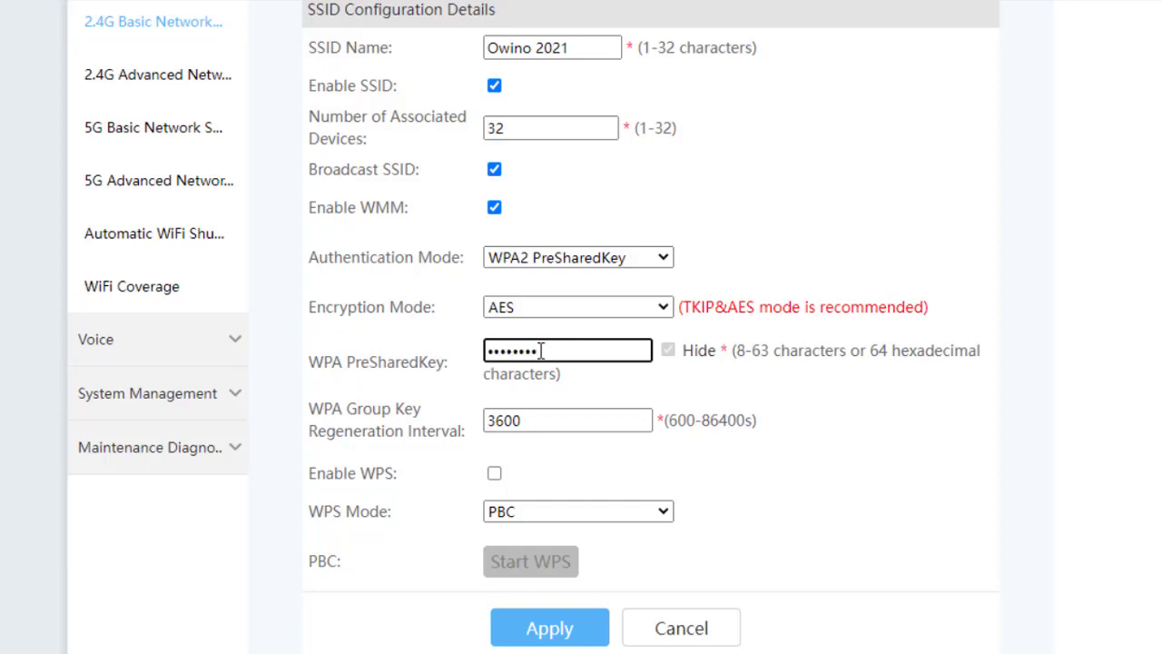
left_click_drag(545, 350, 486, 356)
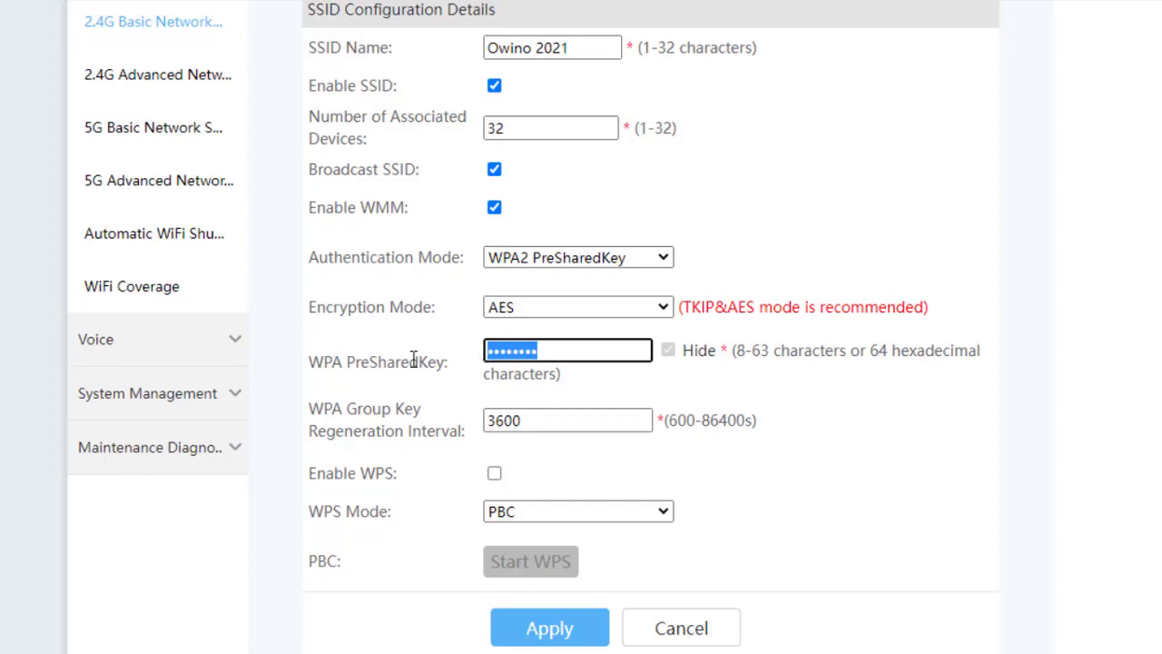
left_click(528, 356)
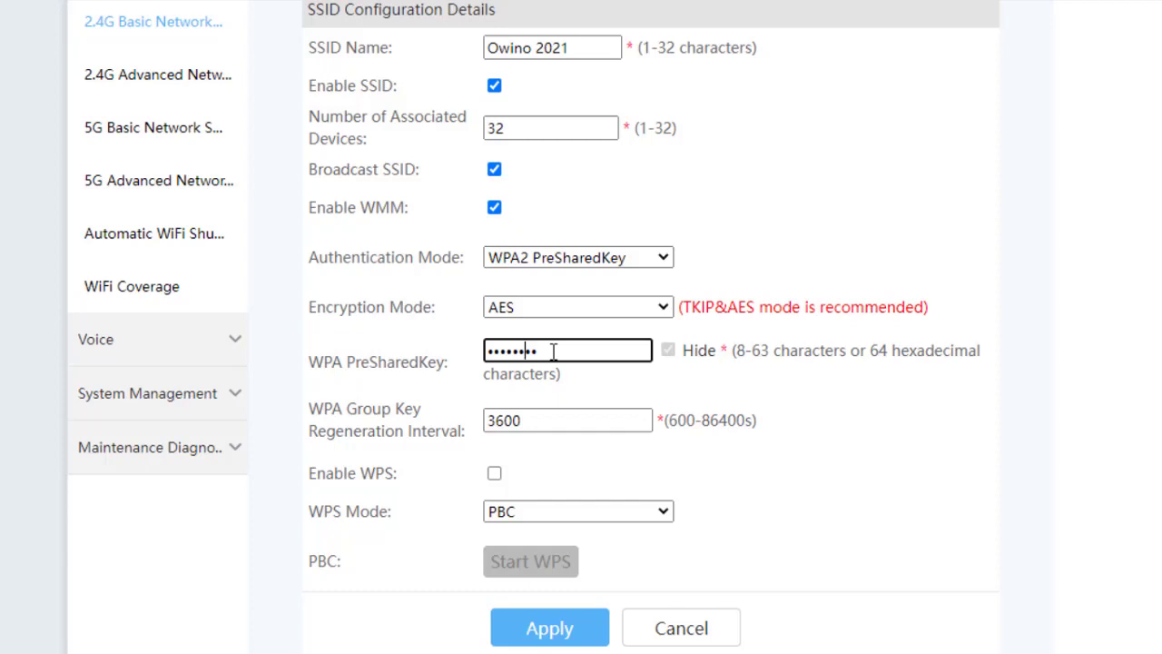
scroll(1071, 287, "down", 1)
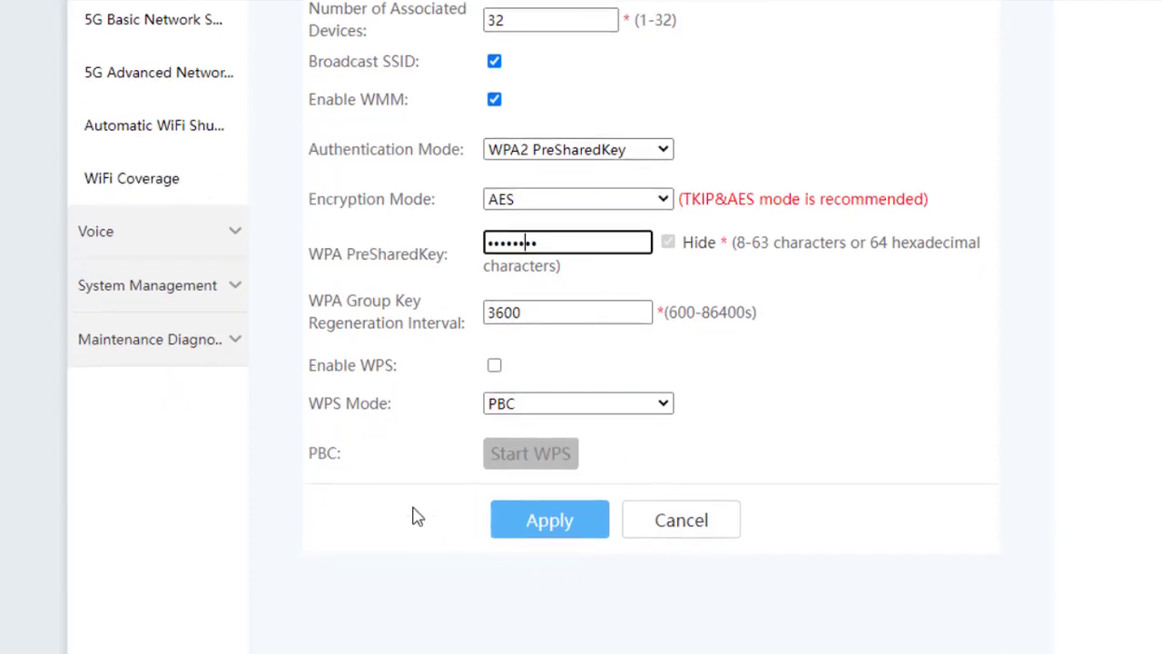
scroll(1037, 399, "up", 2)
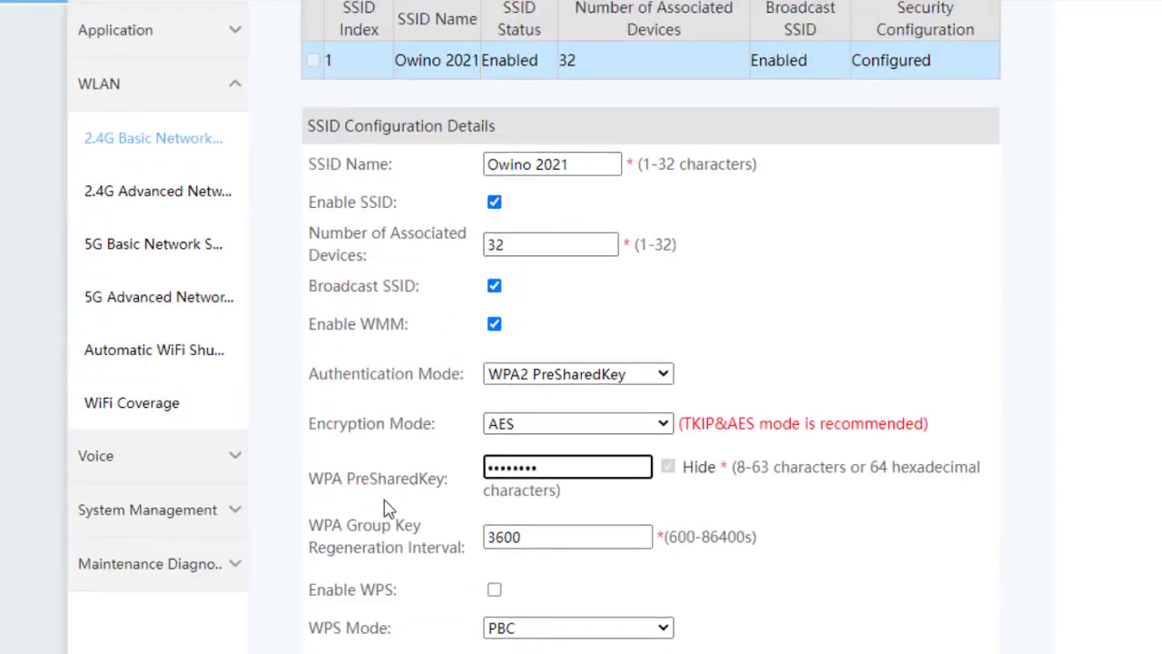
scroll(581, 327, "down", 3)
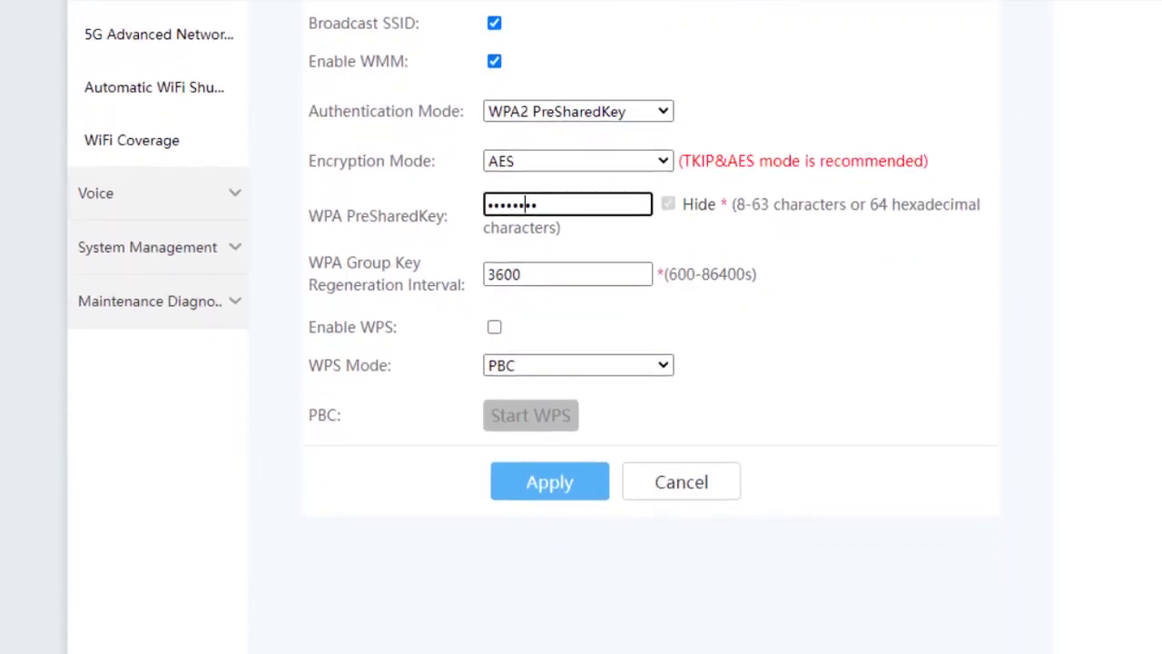
scroll(525, 199, "down", 1)
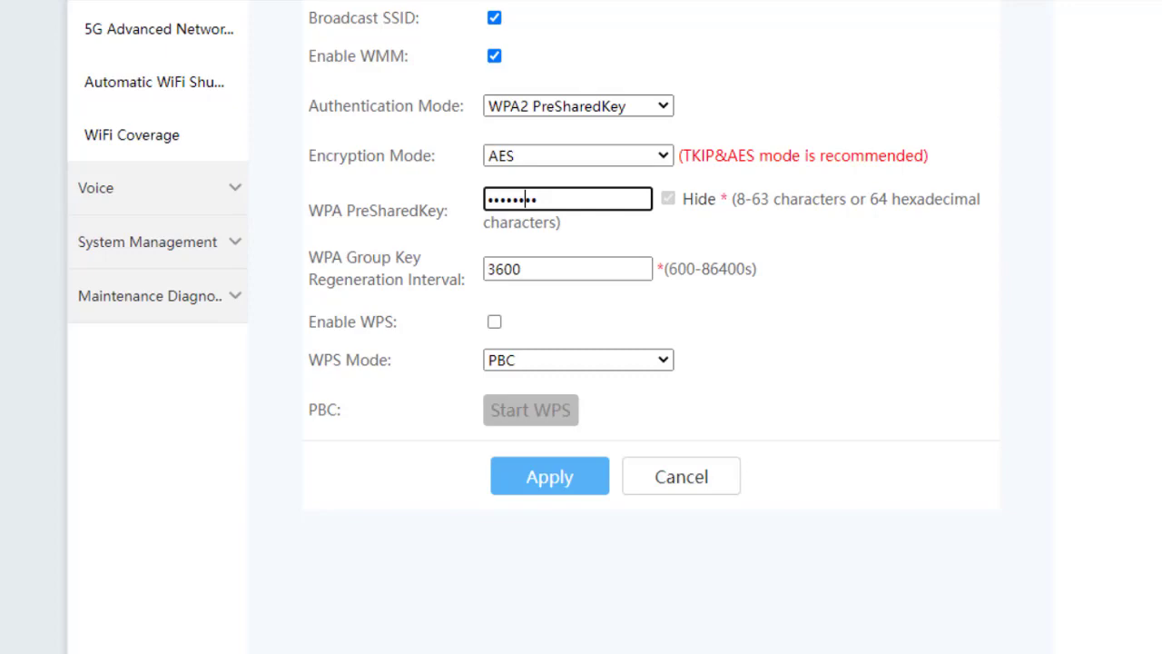
scroll(525, 199, "up", 2)
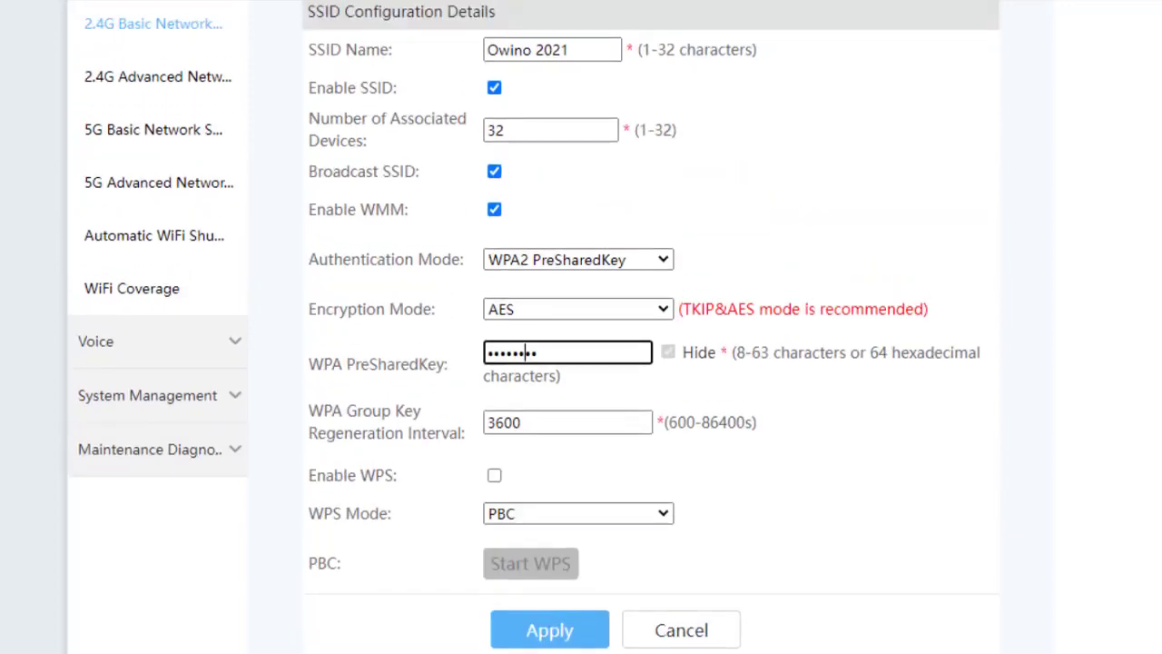
scroll(534, 352, "up", 1)
scroll(534, 352, "down", 1)
scroll(844, 272, "up", 2)
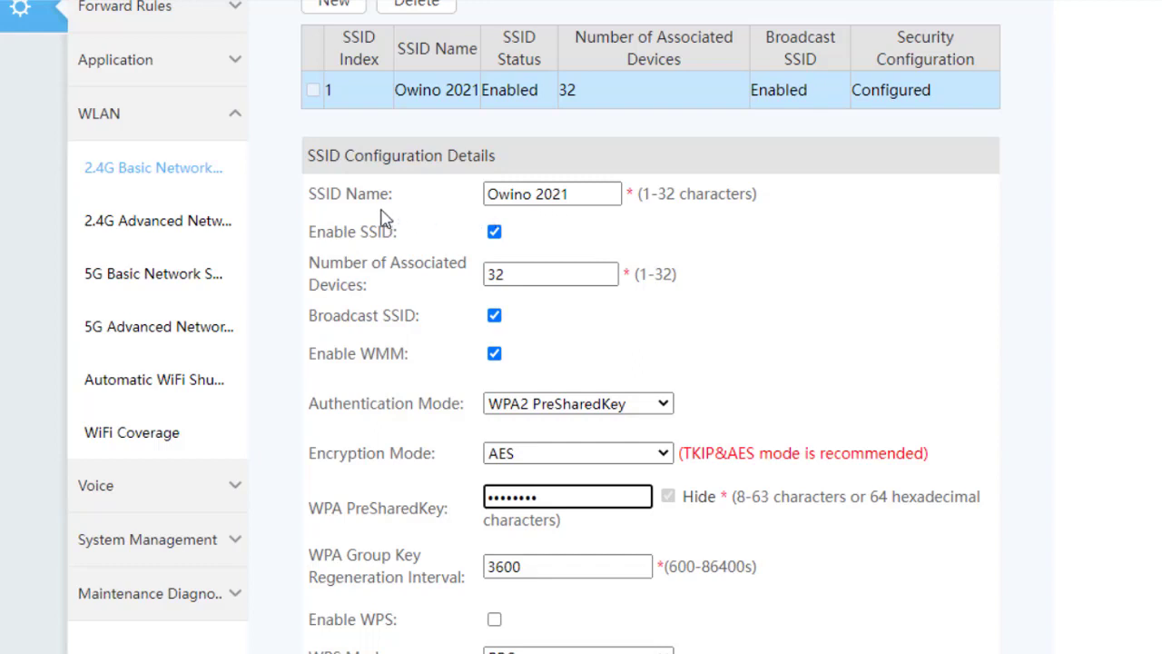
left_click_drag(572, 194, 488, 193)
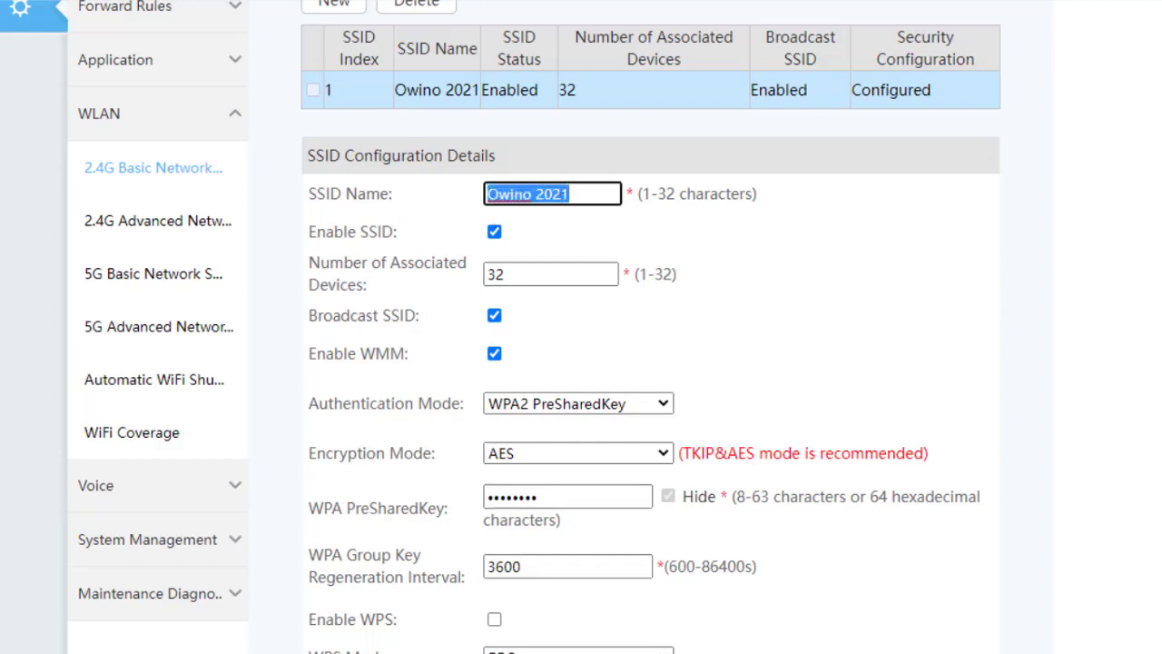
scroll(519, 428, "down", 3)
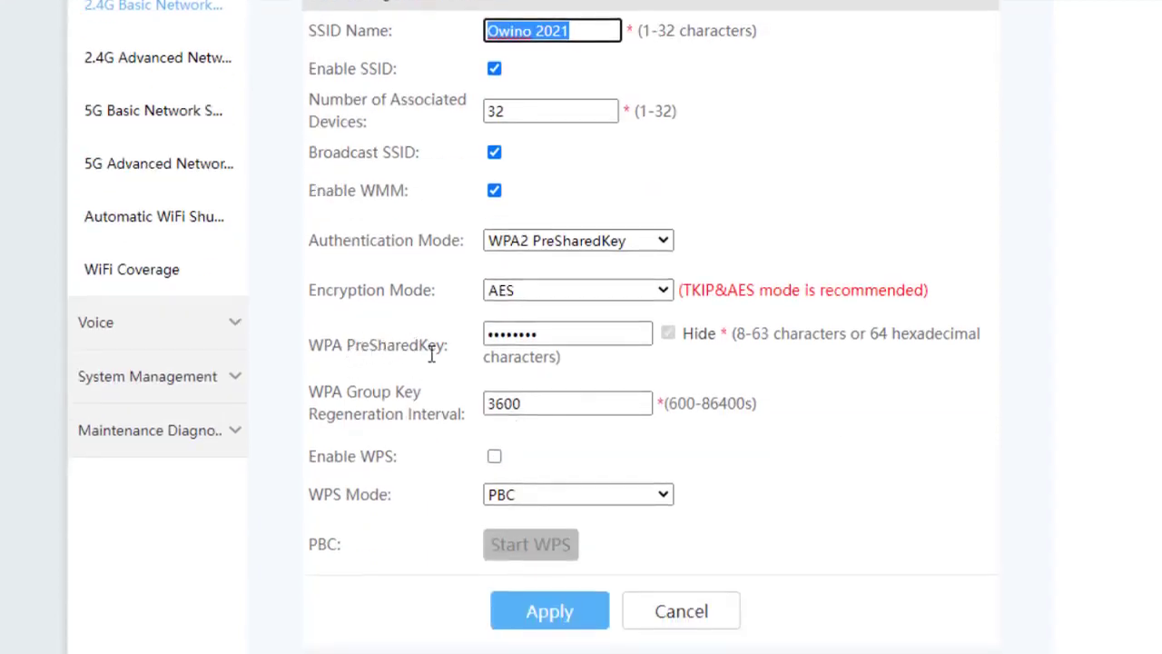
left_click_drag(556, 341, 449, 340)
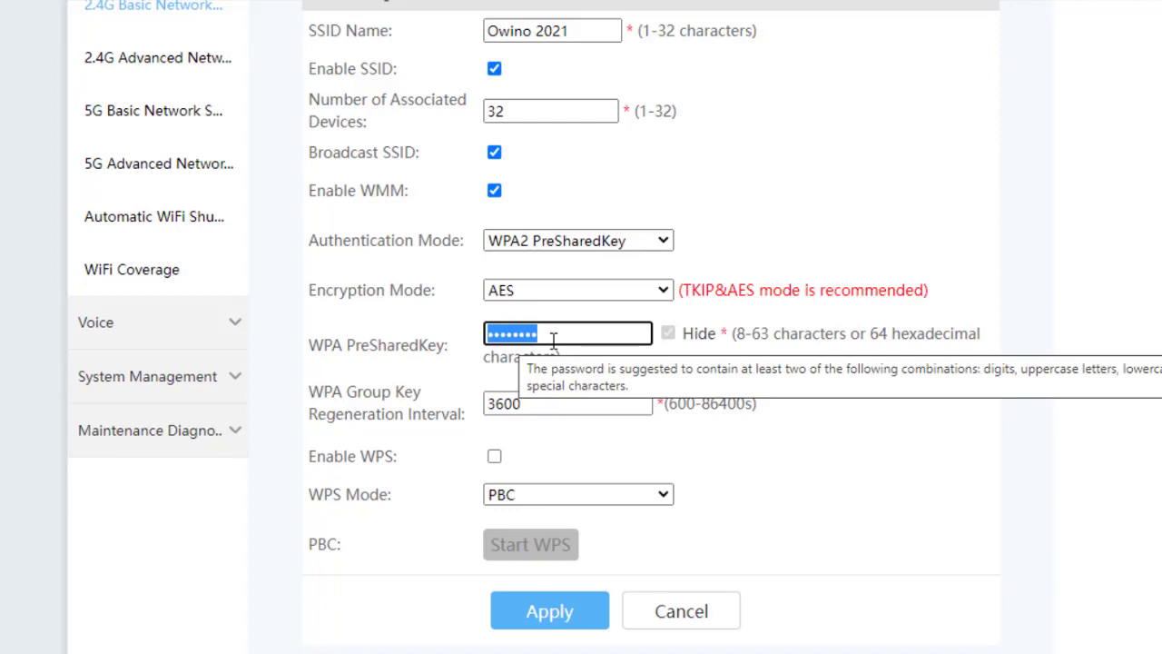
scroll(553, 340, "up", 2)
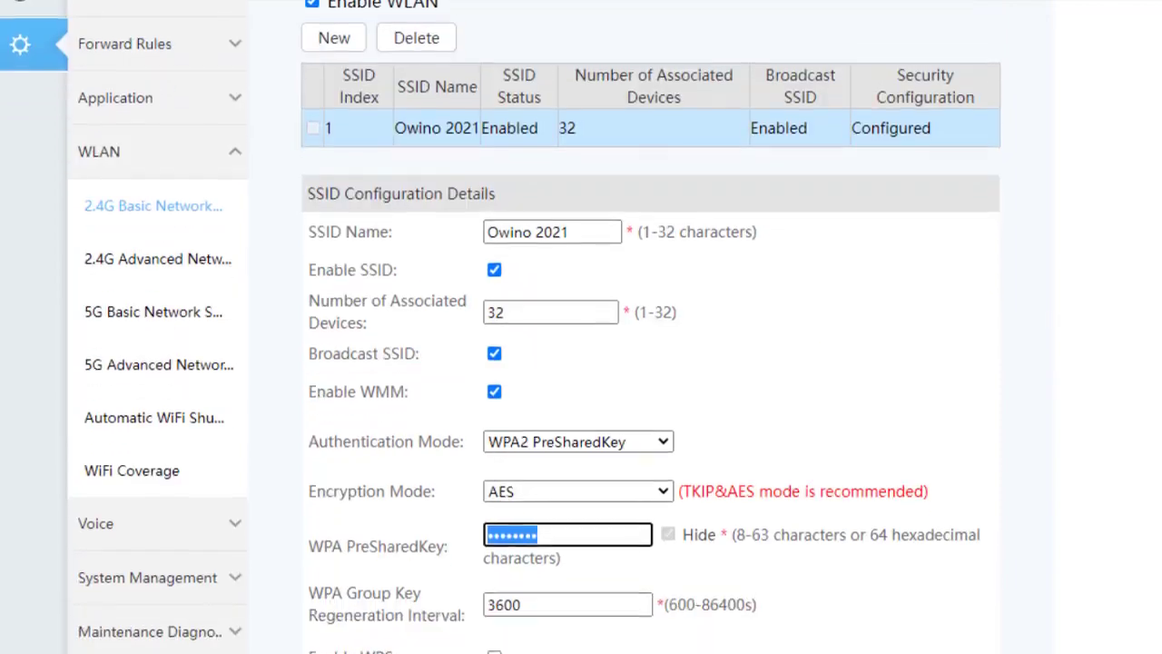
scroll(552, 340, "down", 1)
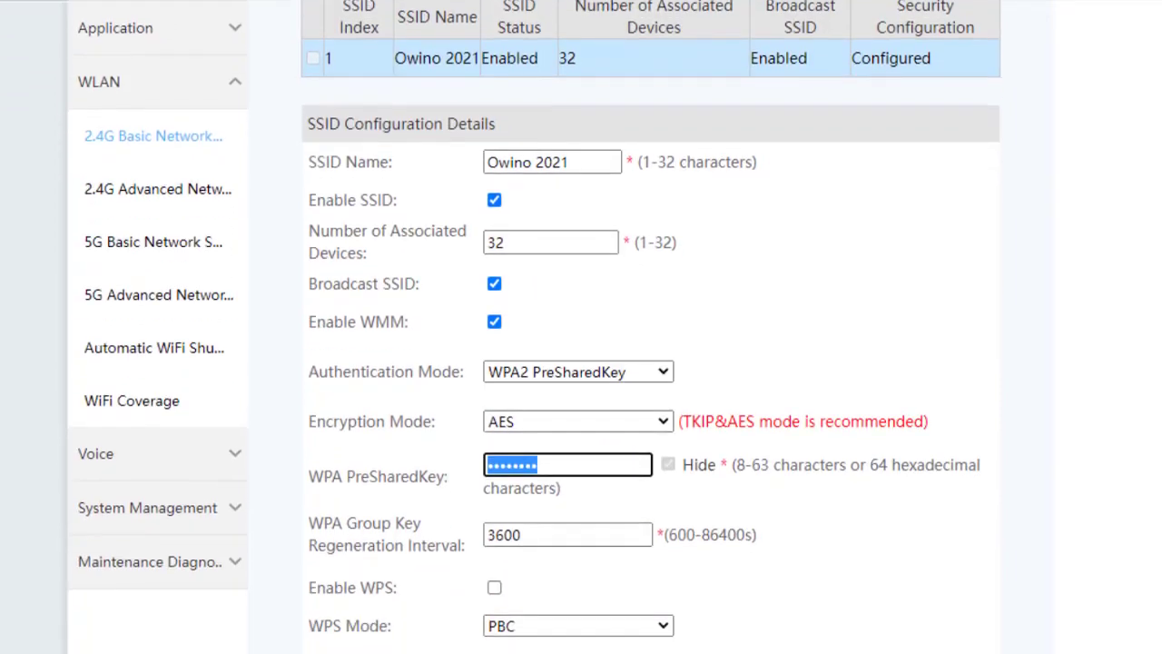
scroll(553, 340, "up", 1)
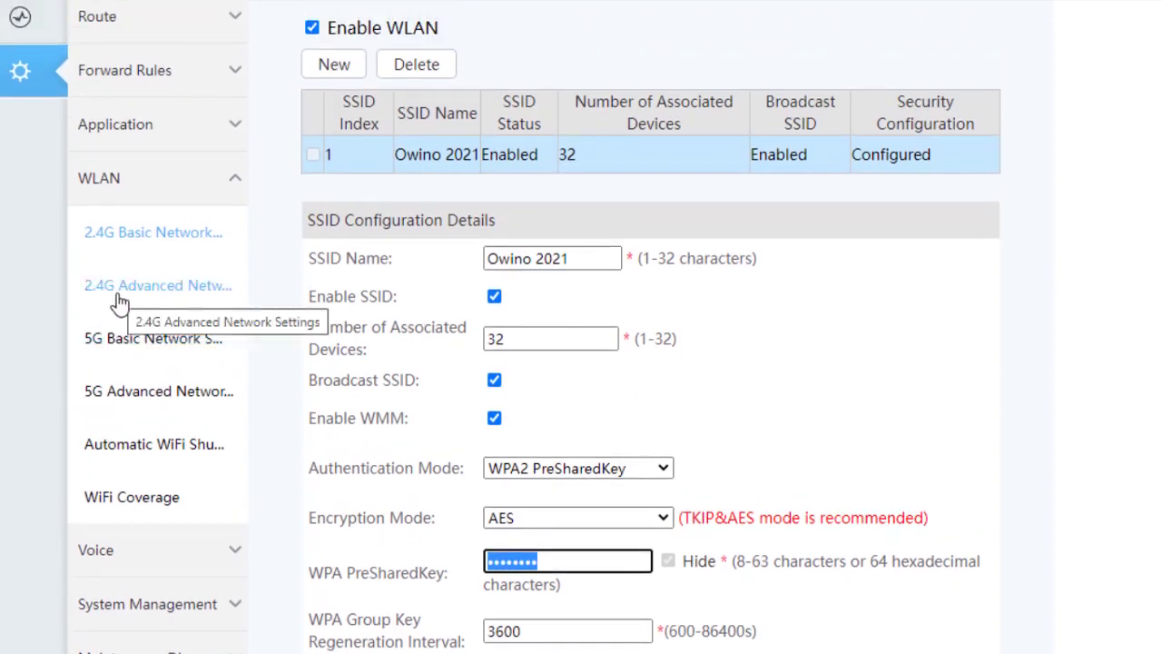
- Open 2.4G Advanced Network Settings and scroll through TX power, channel, mode and threshold values
left_click(120, 302)
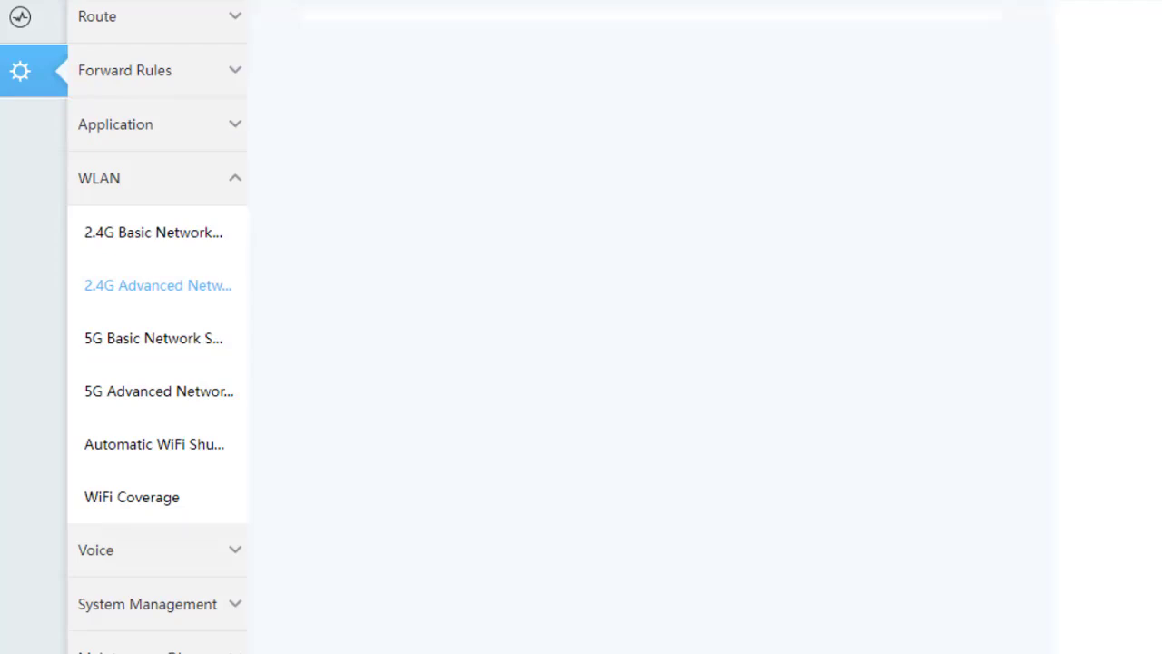
scroll(581, 363, "down", 2)
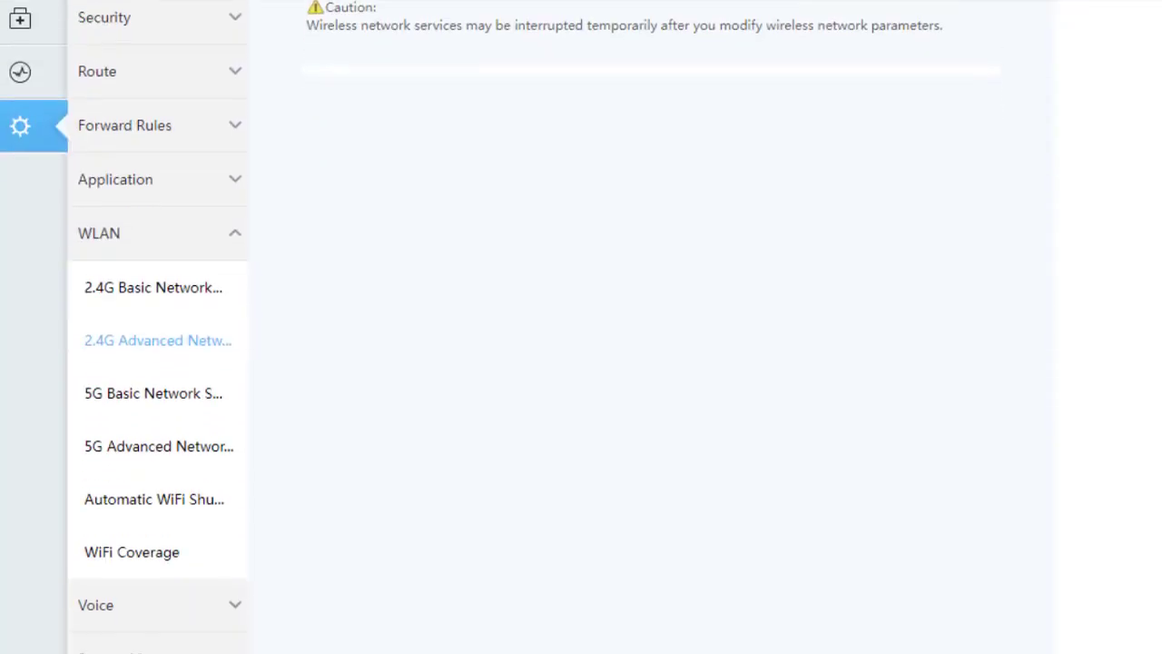
scroll(581, 363, "up", 1)
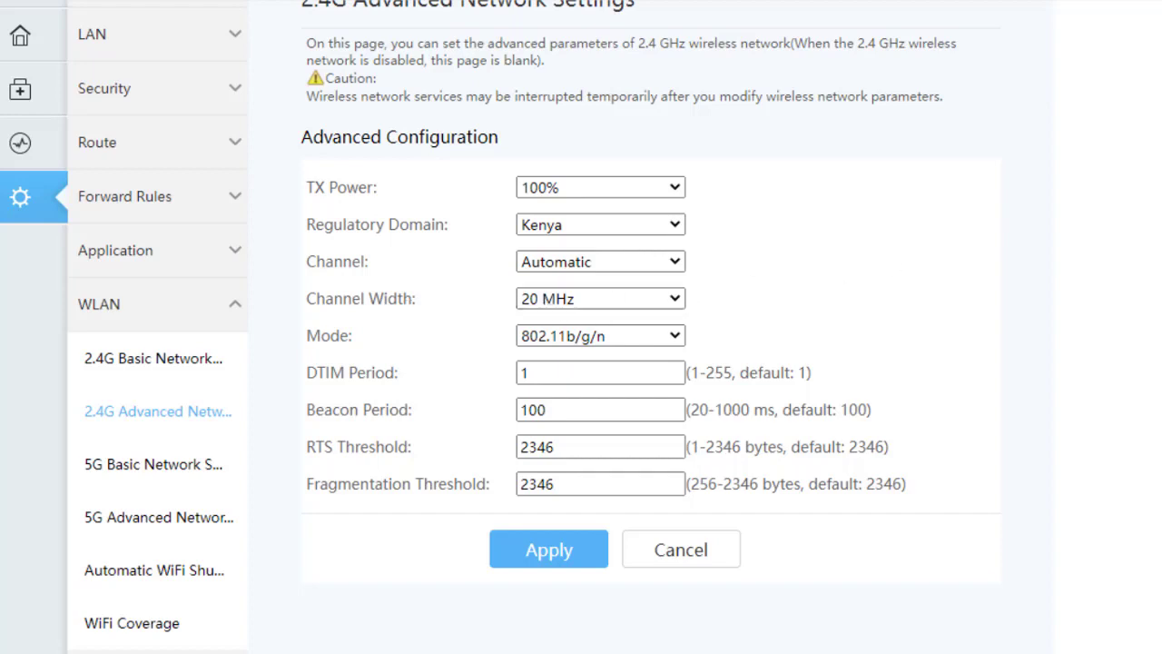
scroll(581, 327, "down", 2)
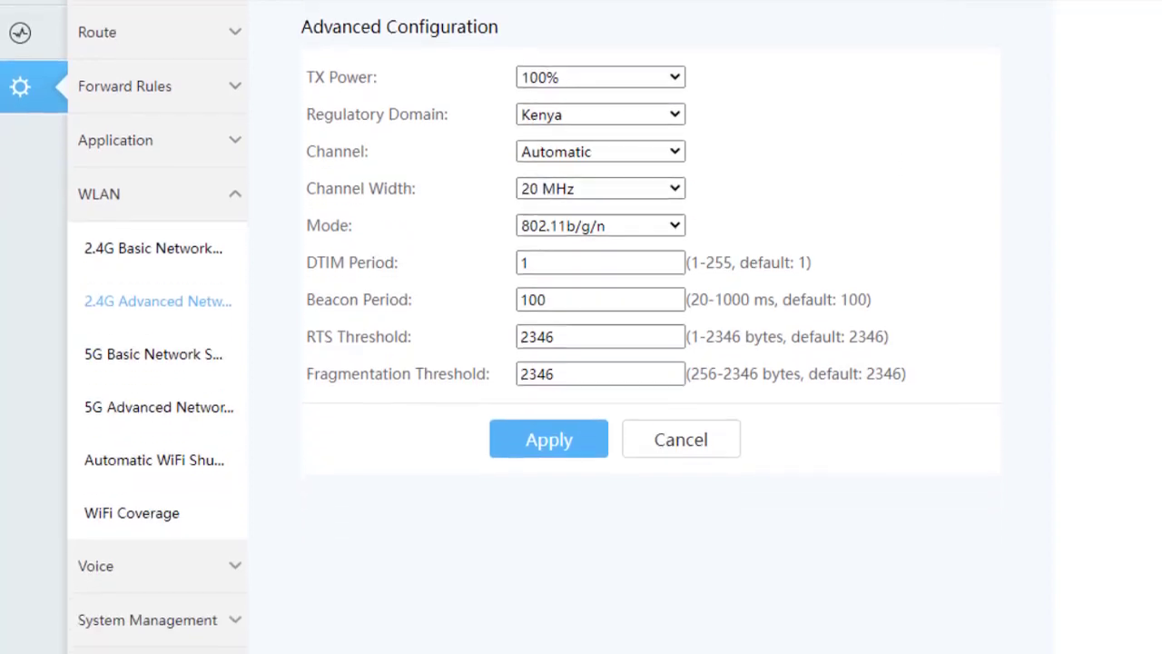
scroll(581, 326, "down", 2)
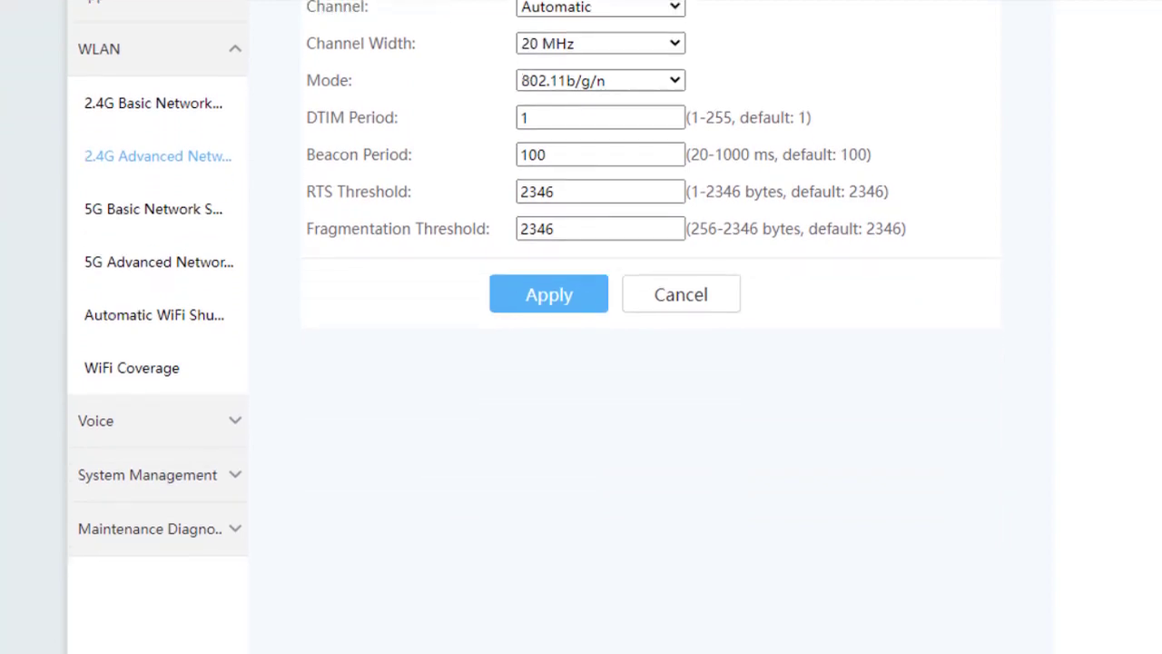
scroll(581, 327, "up", 2)
scroll(581, 327, "down", 1)
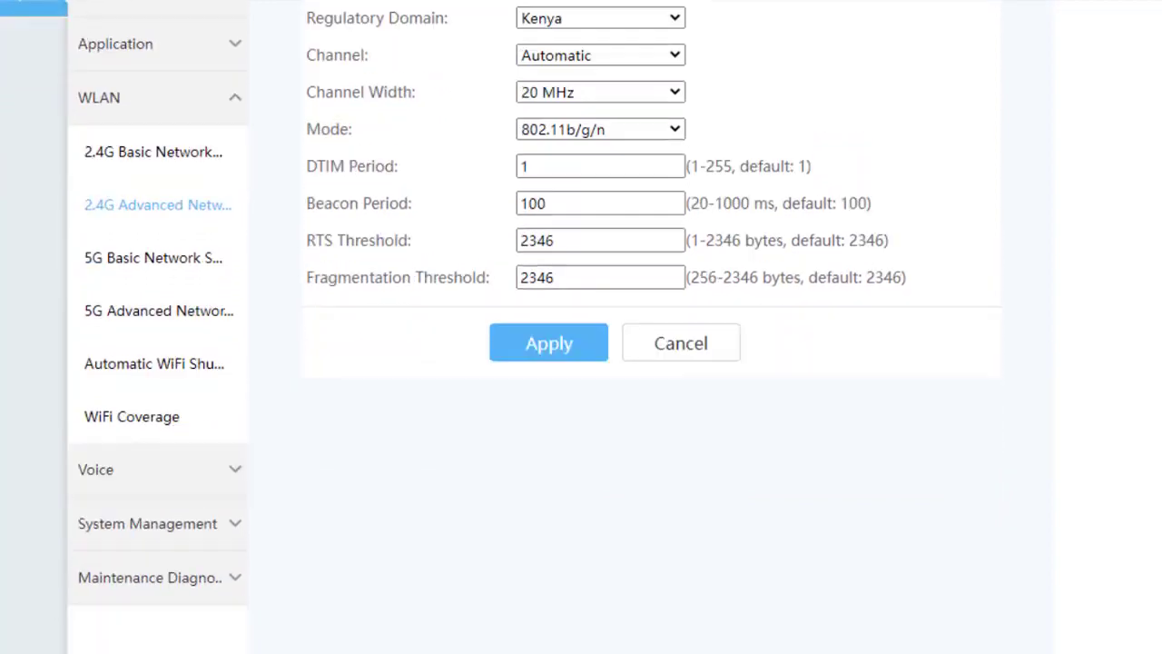
scroll(581, 327, "down", 1)
- Open WiFi Coverage Management and check that WiFi coverage is left unchecked
left_click(141, 419)
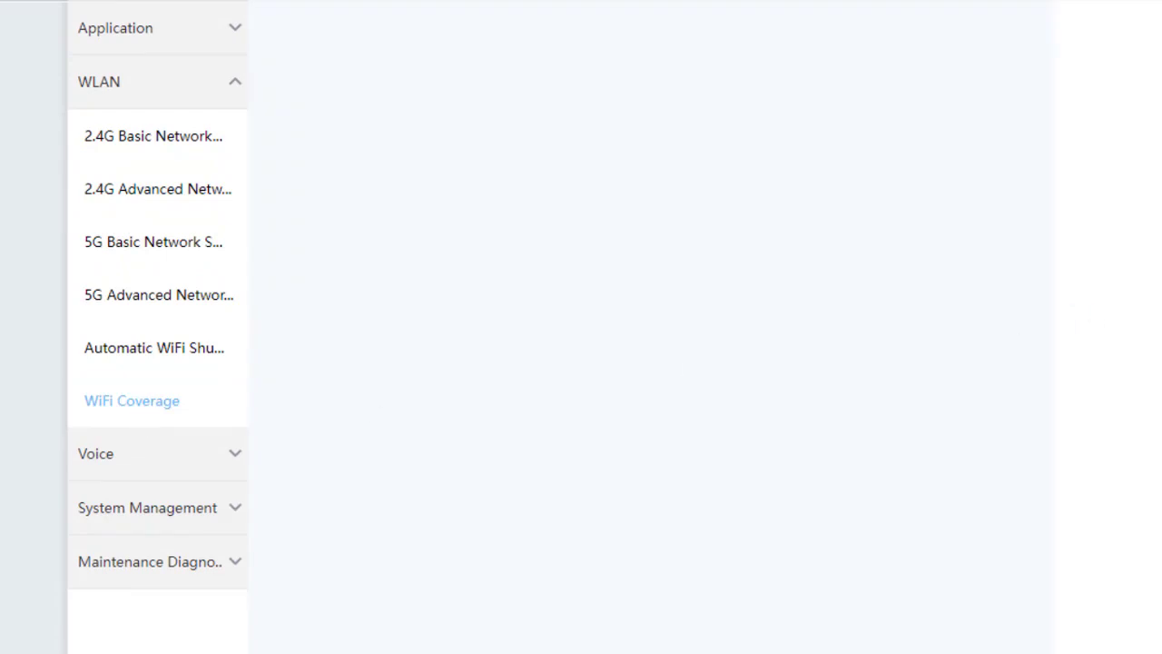
scroll(688, 59, "up", 5)
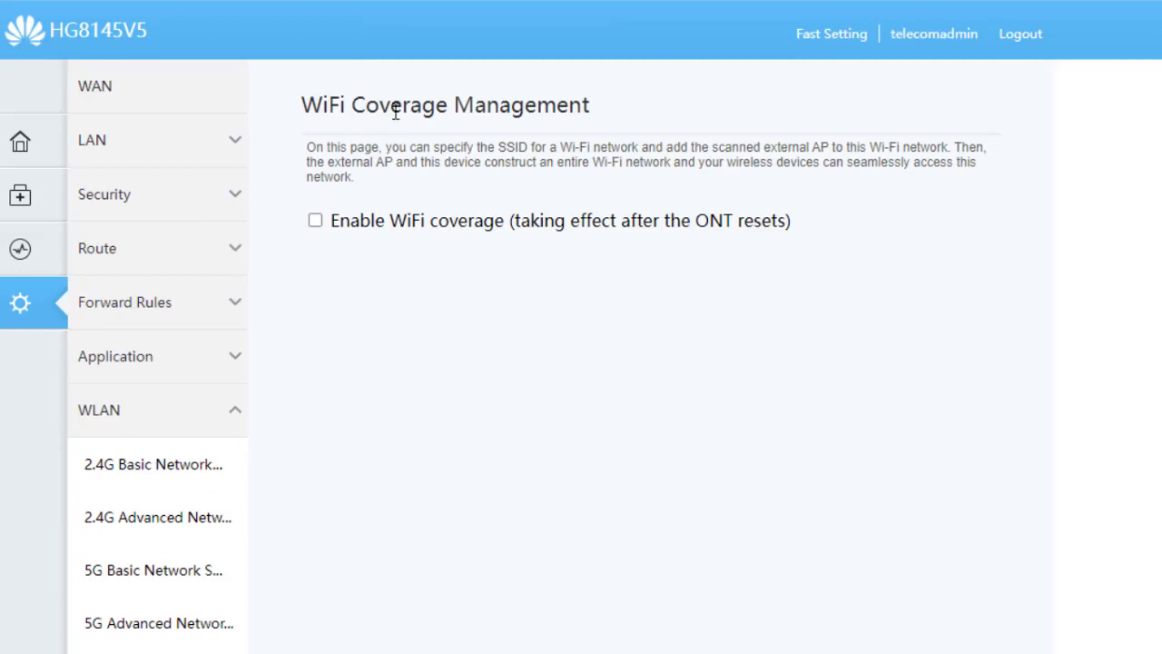
scroll(581, 363, "down", 3)
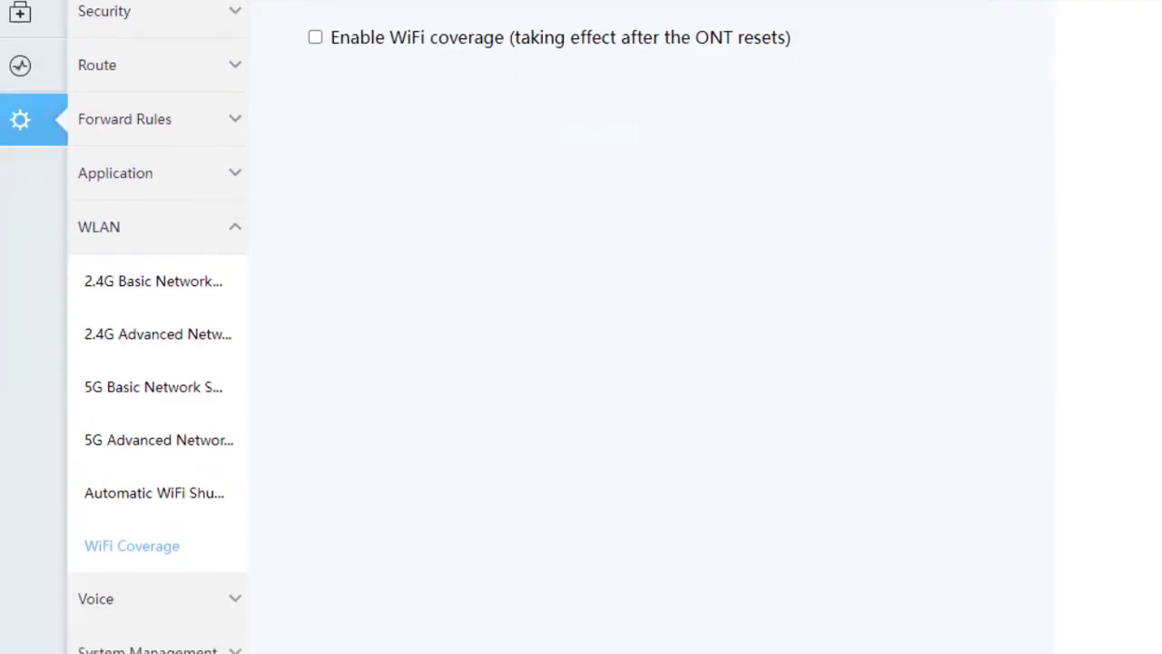
left_click(122, 461)
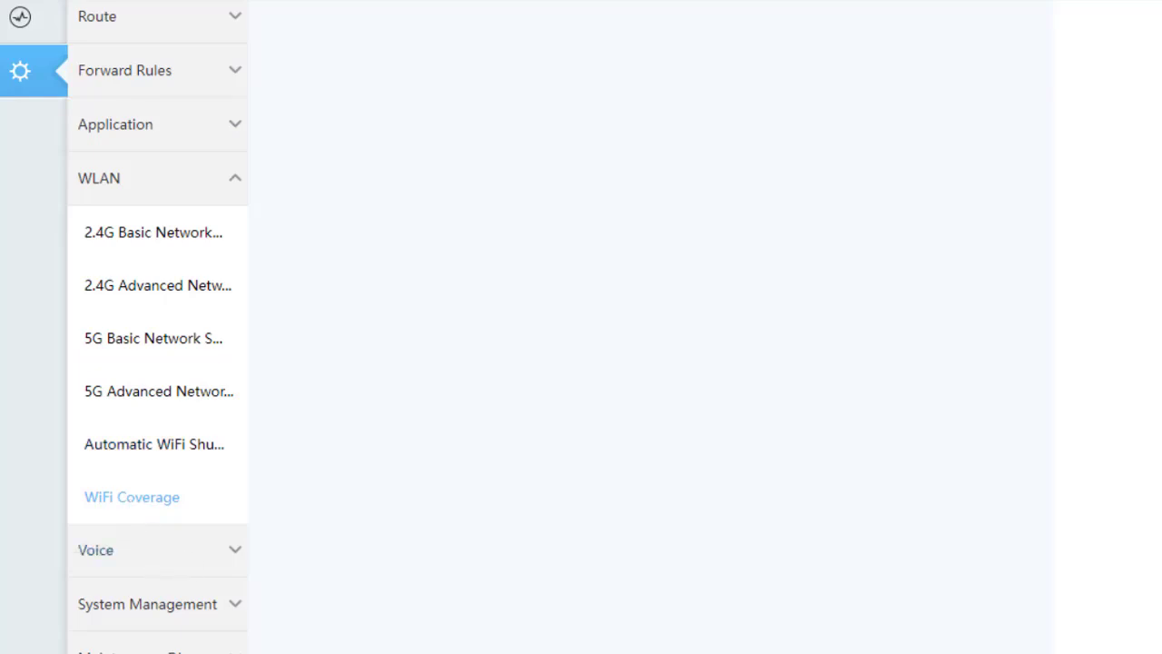
scroll(1125, 378, "down", 2)
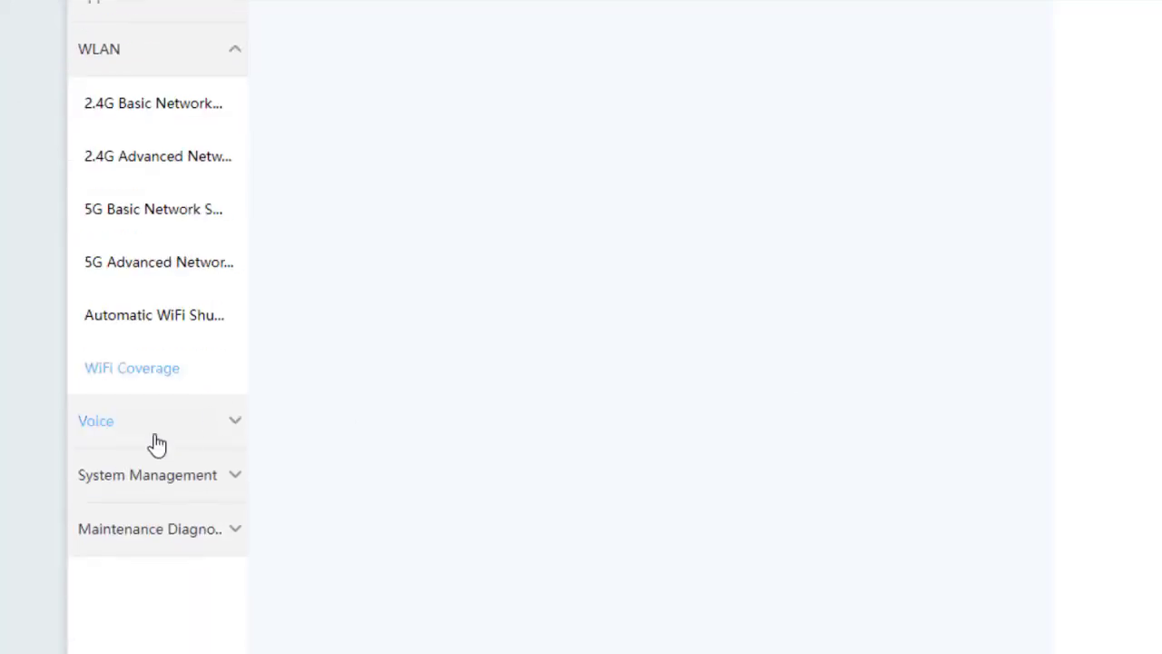
- Open TR-069 ACS Configuration and review ACS management and periodic inform interval 43200
left_click(184, 481)
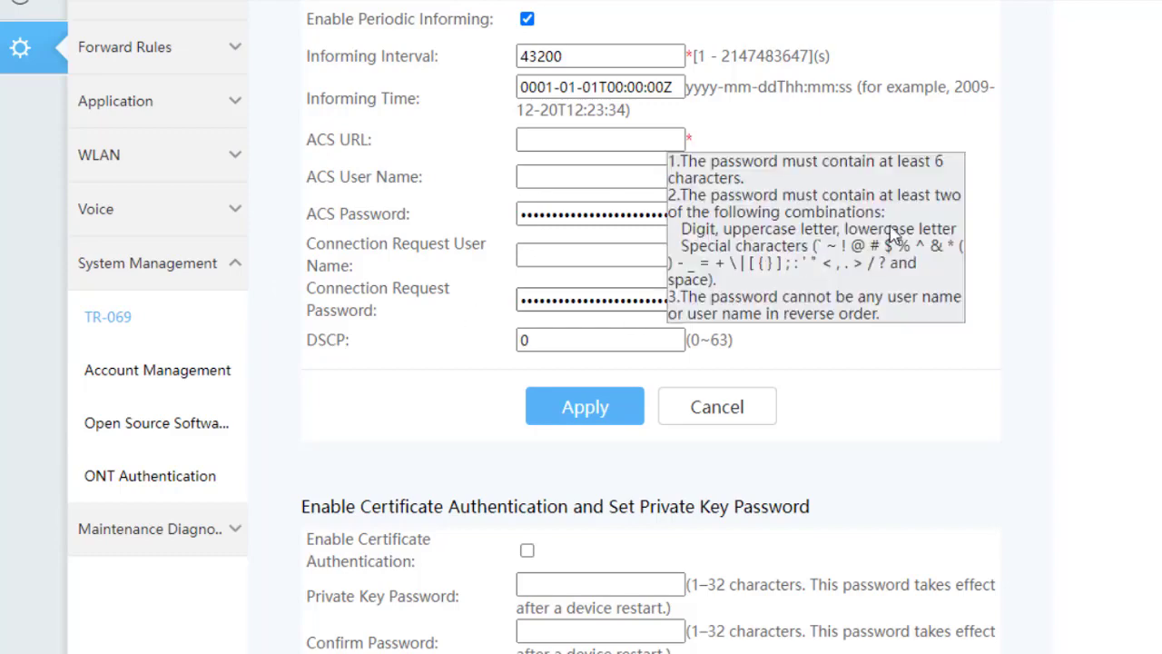
scroll(581, 326, "up", 4)
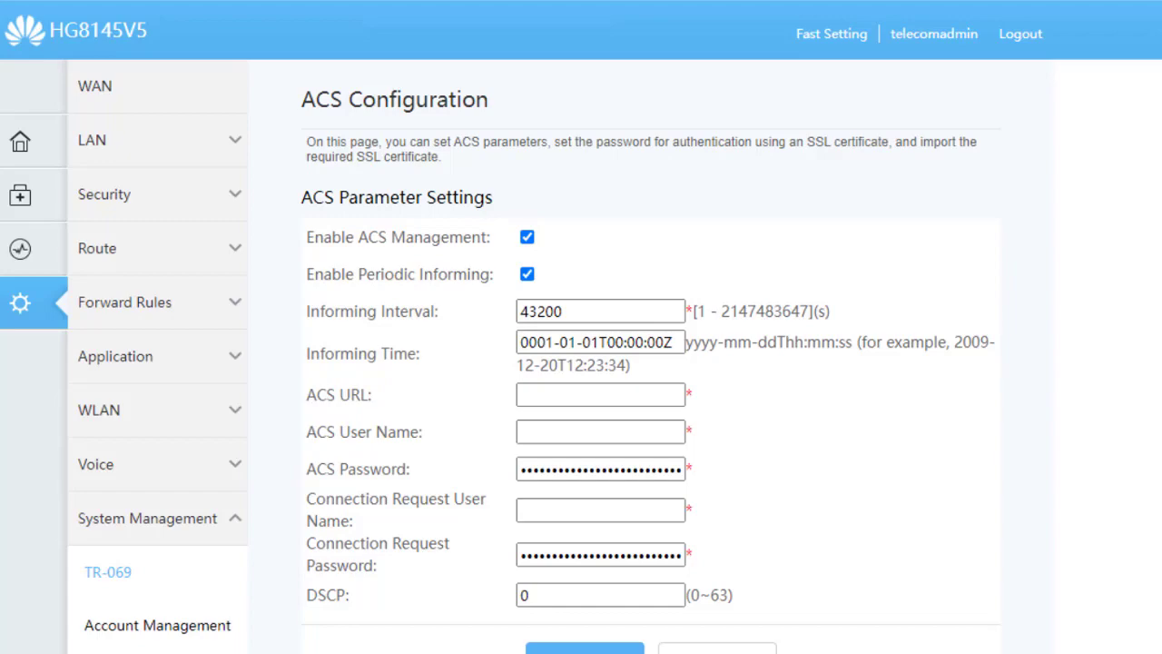
scroll(580, 326, "down", 6)
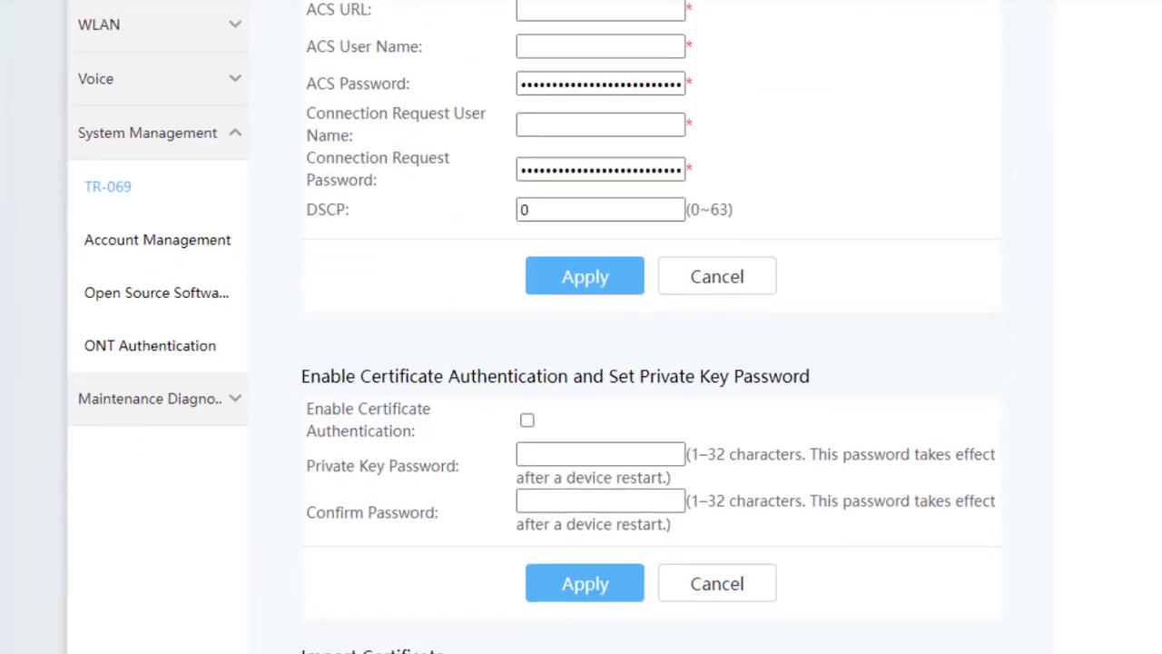
scroll(581, 327, "up", 7)
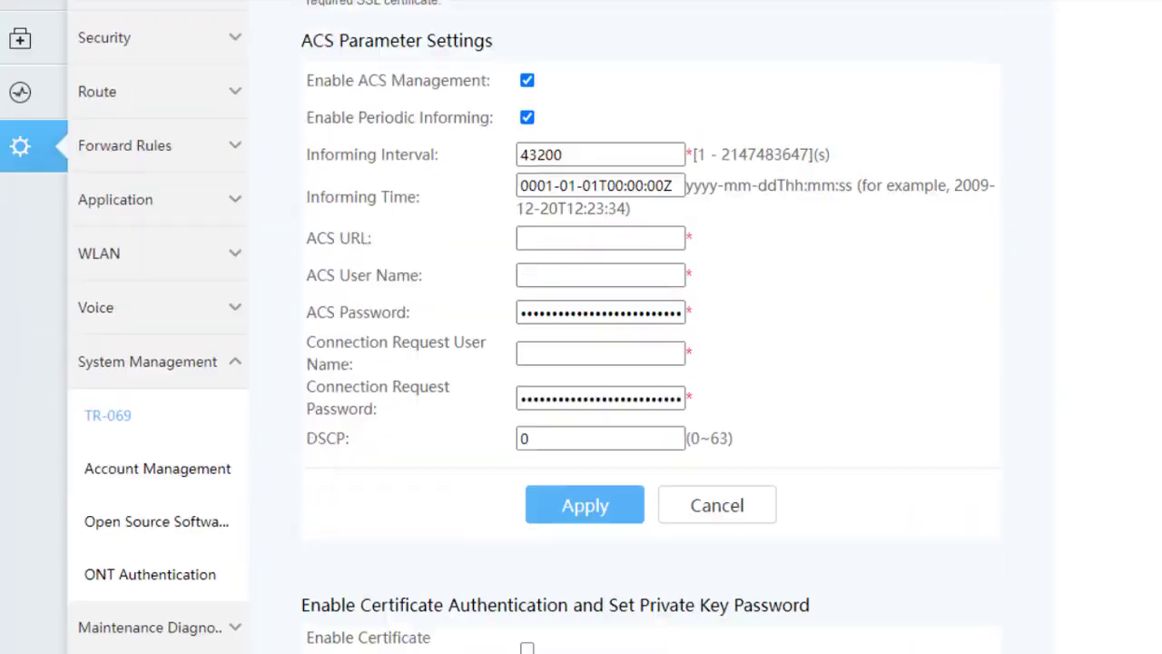
scroll(581, 327, "down", 2)
scroll(580, 327, "up", 2)
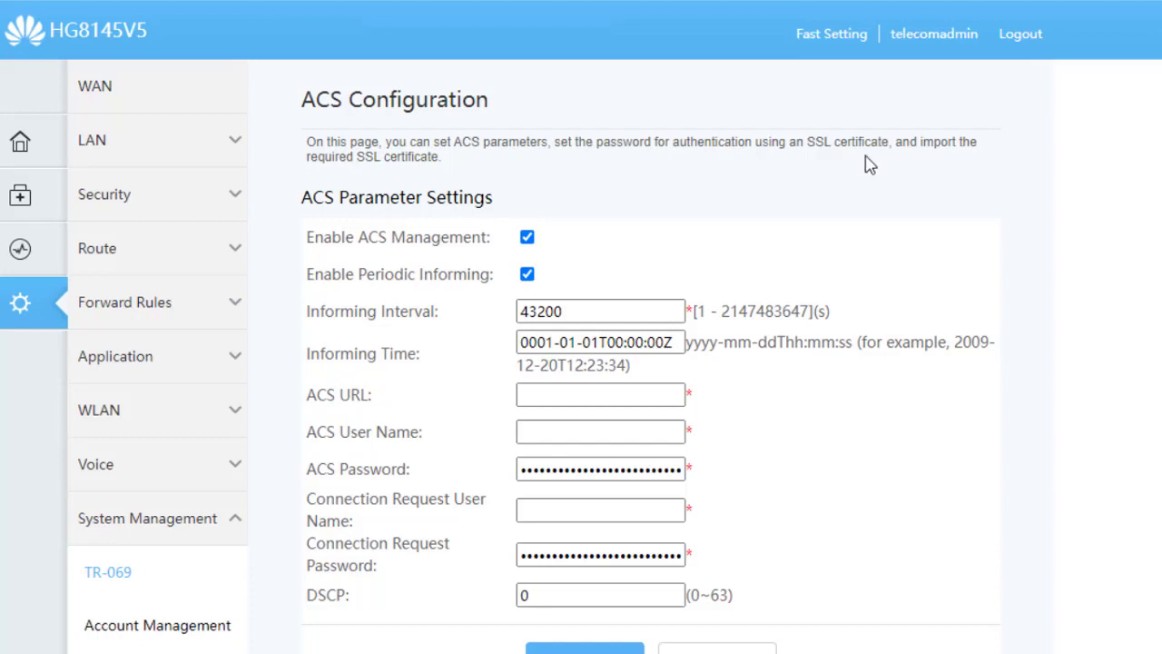
- Go back to the 2.4G Basic Network Settings page and select the SSID Name text
left_click(100, 415)
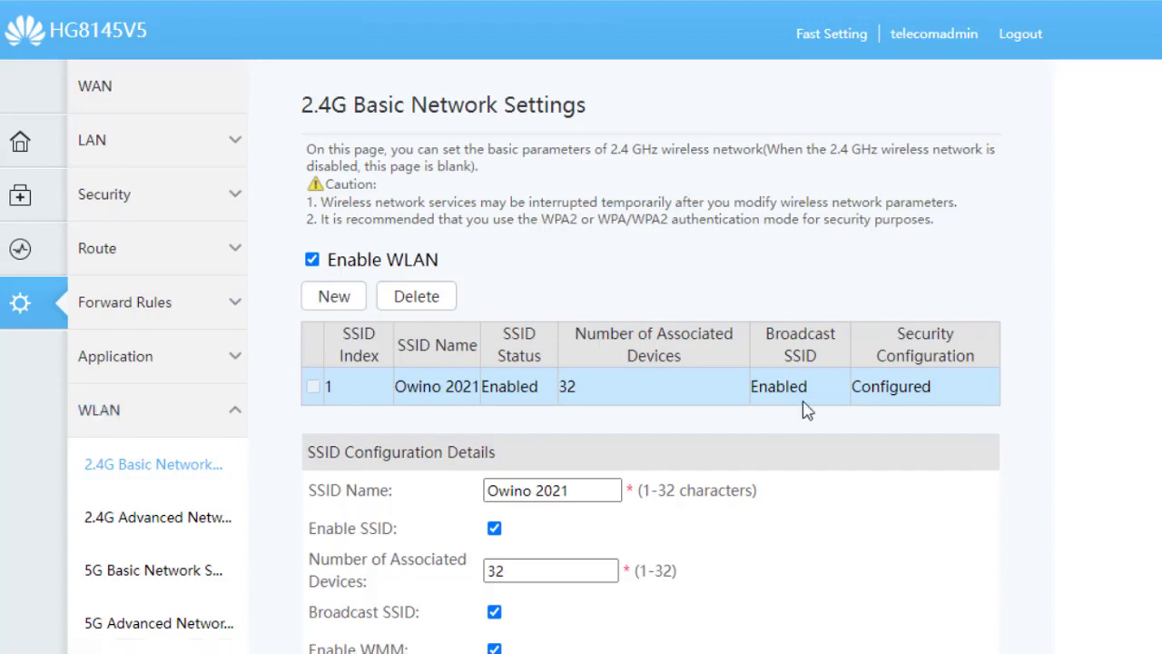
scroll(635, 363, "down", 3)
left_click(575, 363)
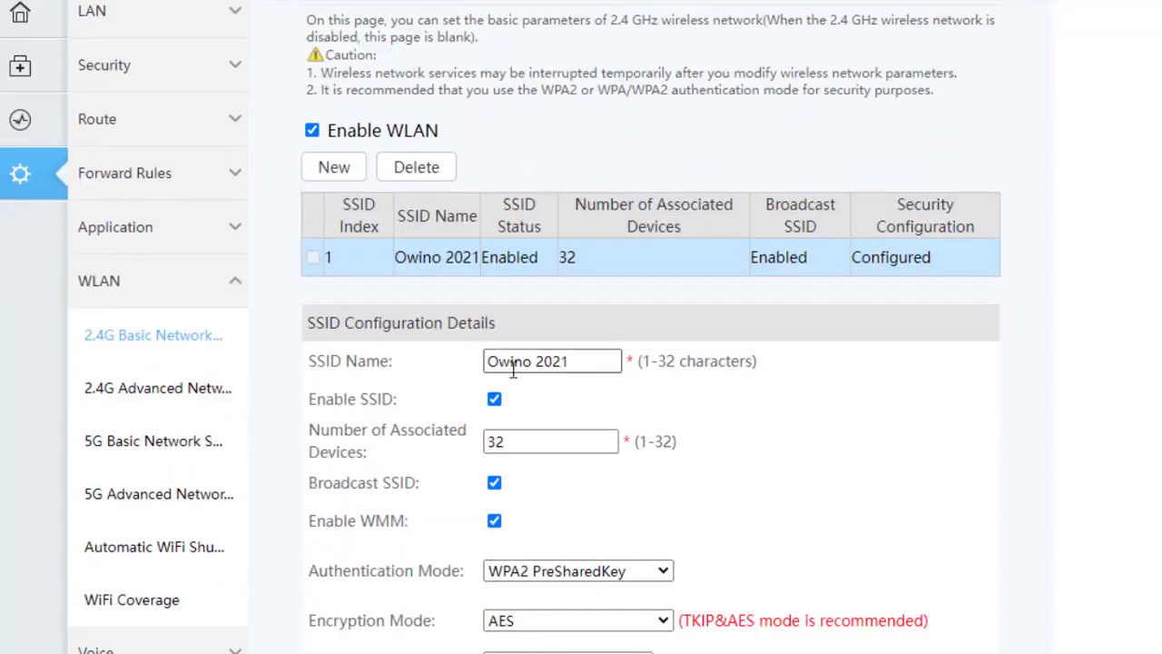
left_click_drag(575, 363, 442, 378)
- Select the whole masked WPA PreSharedKey value, then review the page contents
scroll(499, 345, "down", 6)
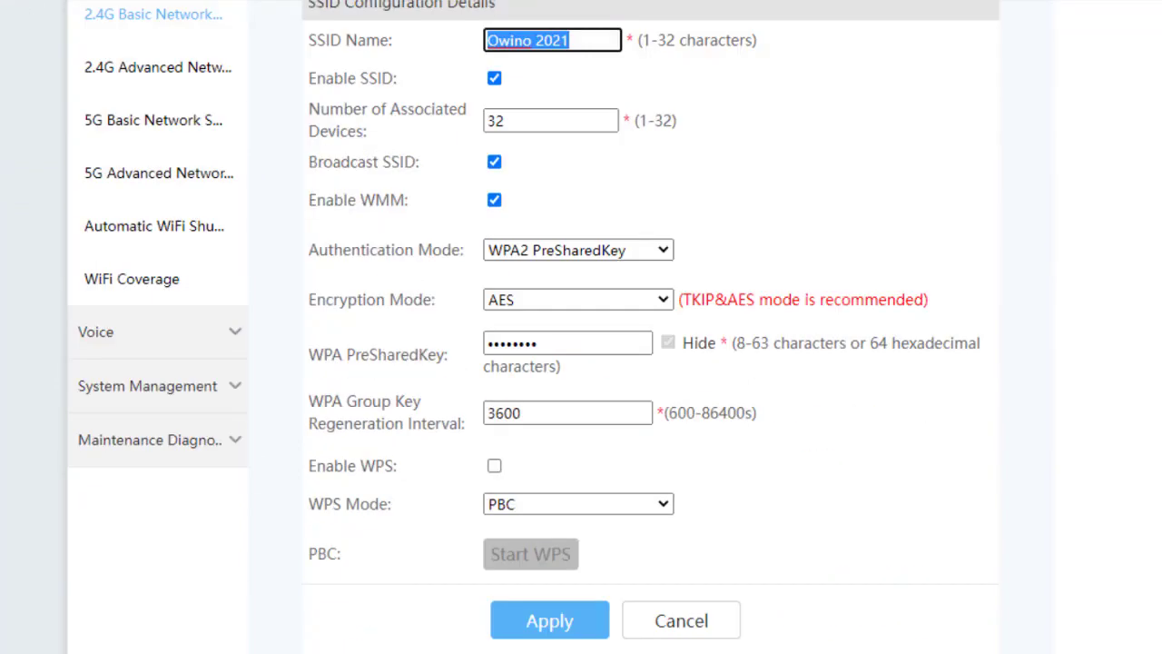
left_click(552, 257)
key("ctrl+a")
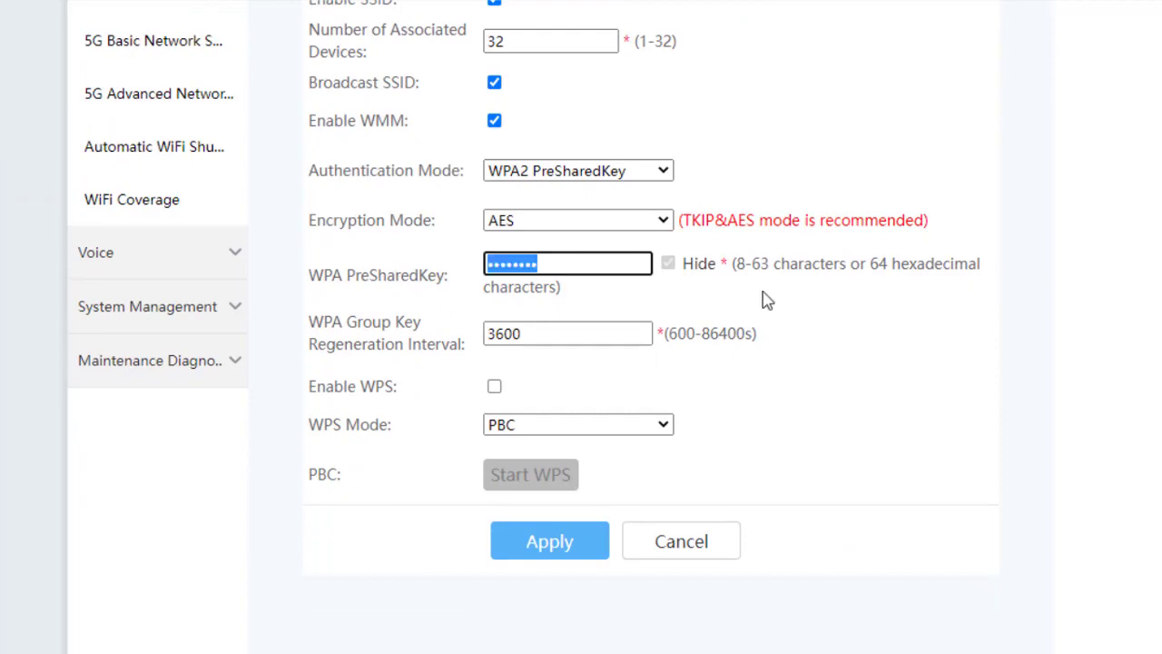
scroll(765, 299, "up", 3)
scroll(635, 327, "up", 2)
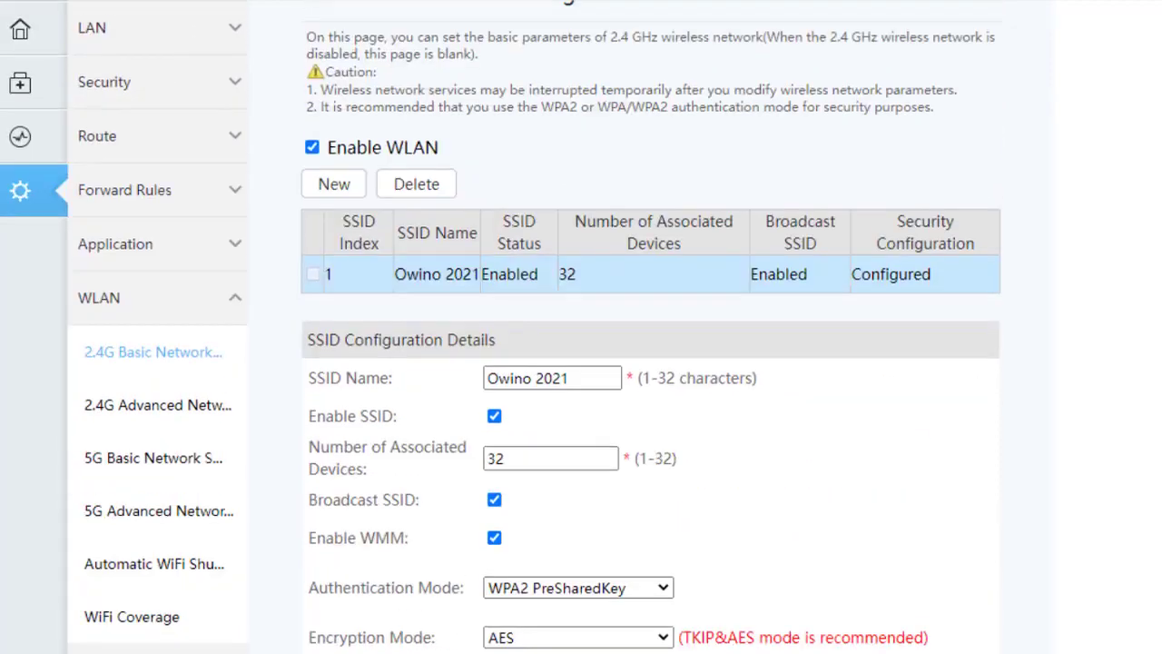
scroll(635, 326, "up", 1)
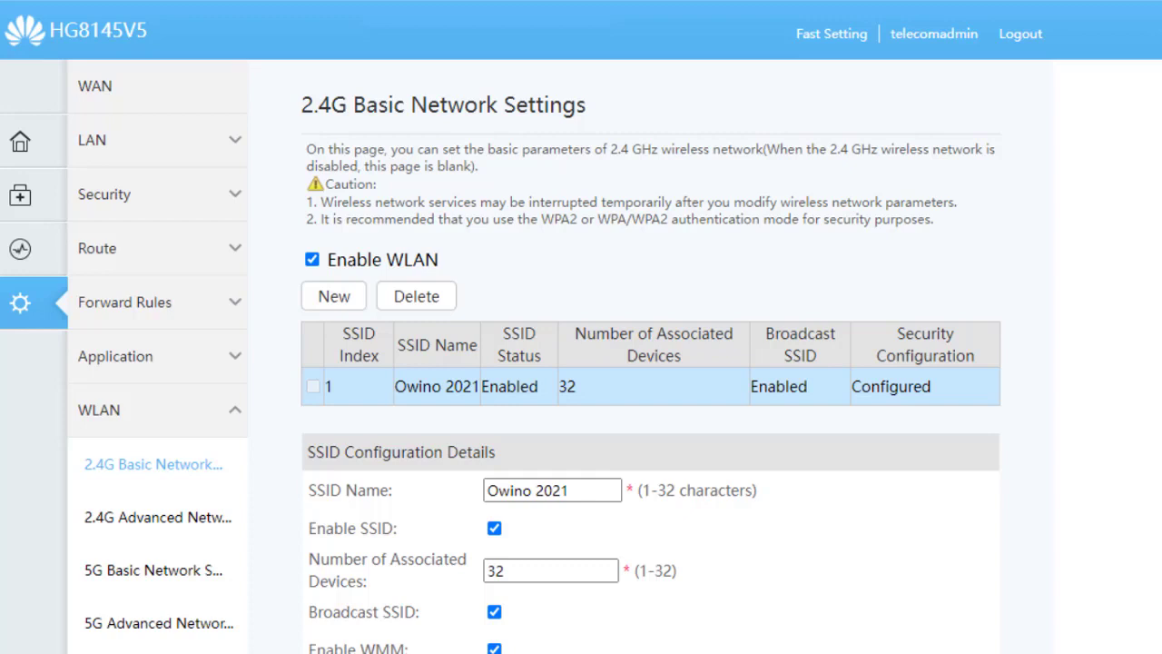
scroll(581, 363, "down", 1)
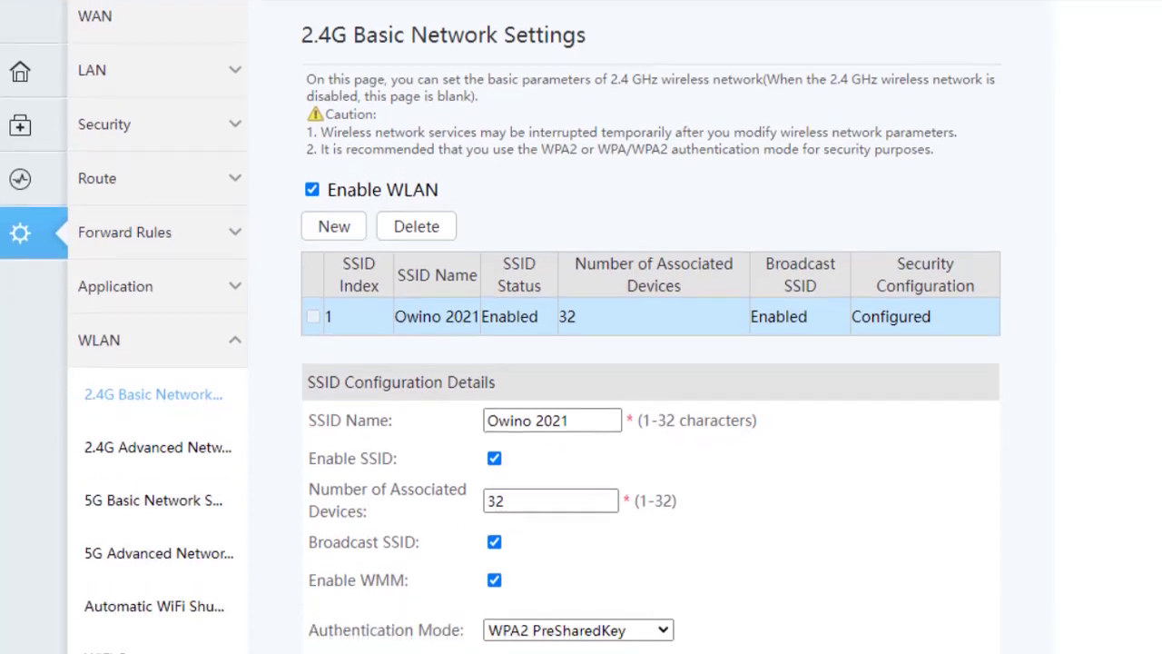
scroll(581, 363, "up", 1)
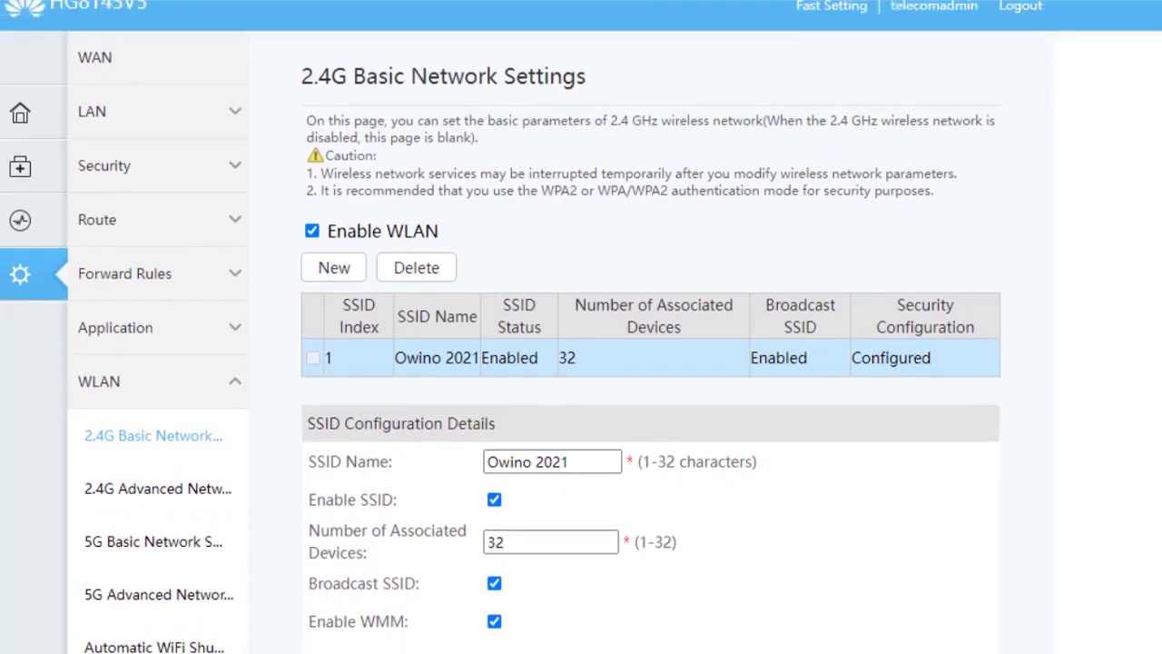
scroll(581, 363, "up", 1)
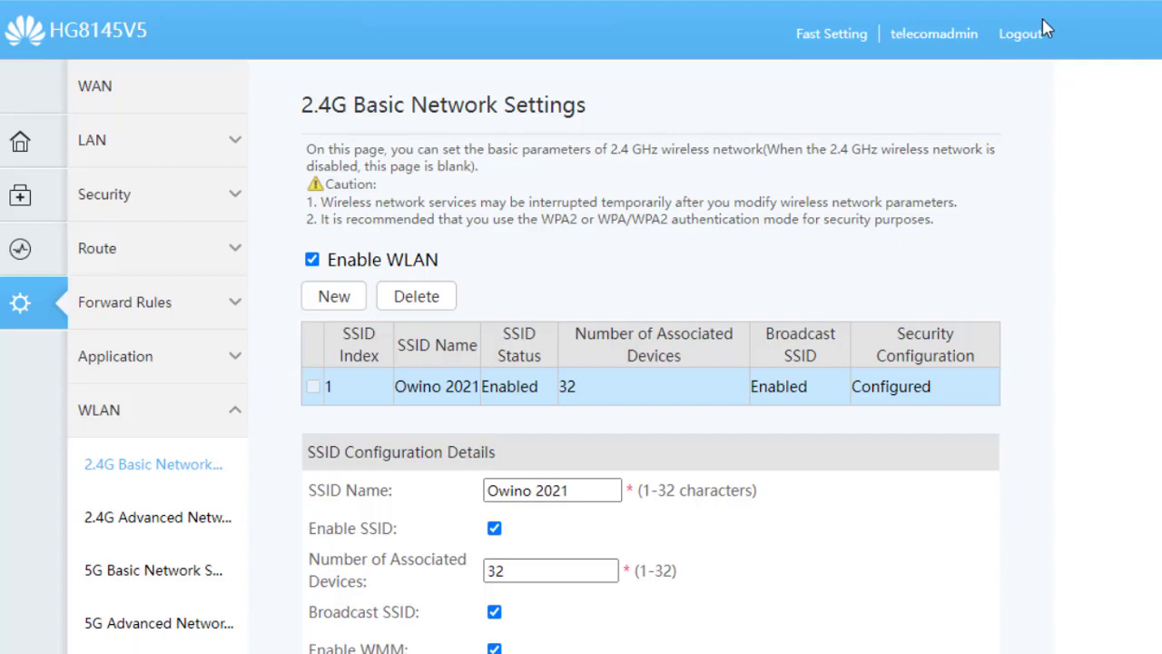
- End the HG8145V5 admin session with the Logout link in the top-right header
left_click(1020, 34)
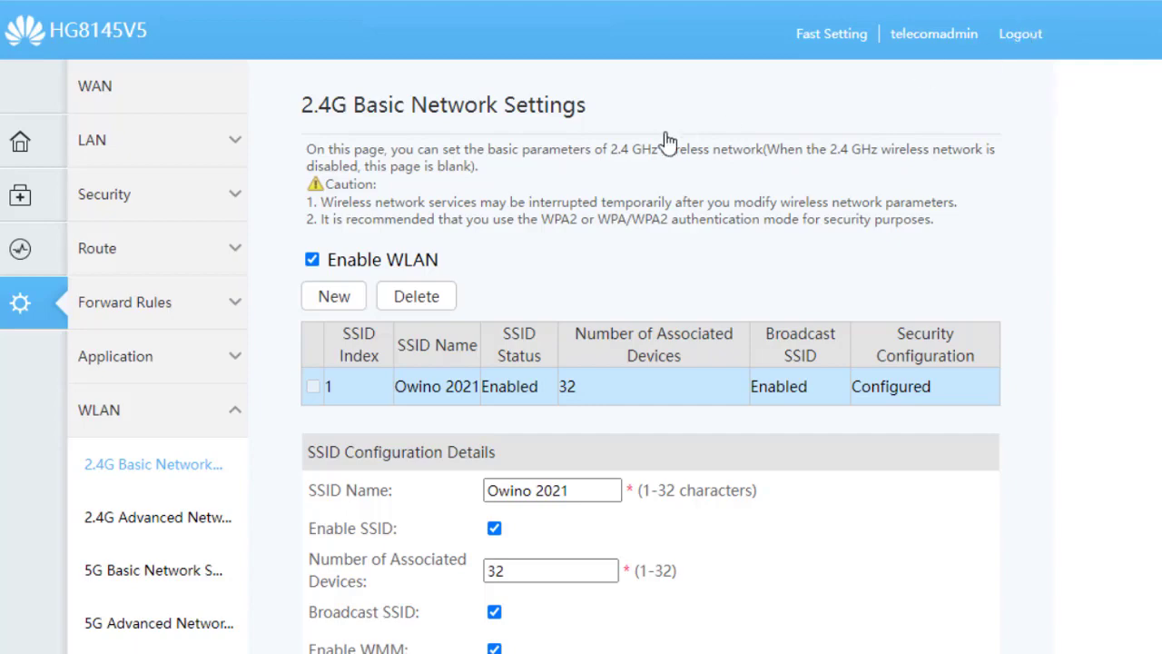